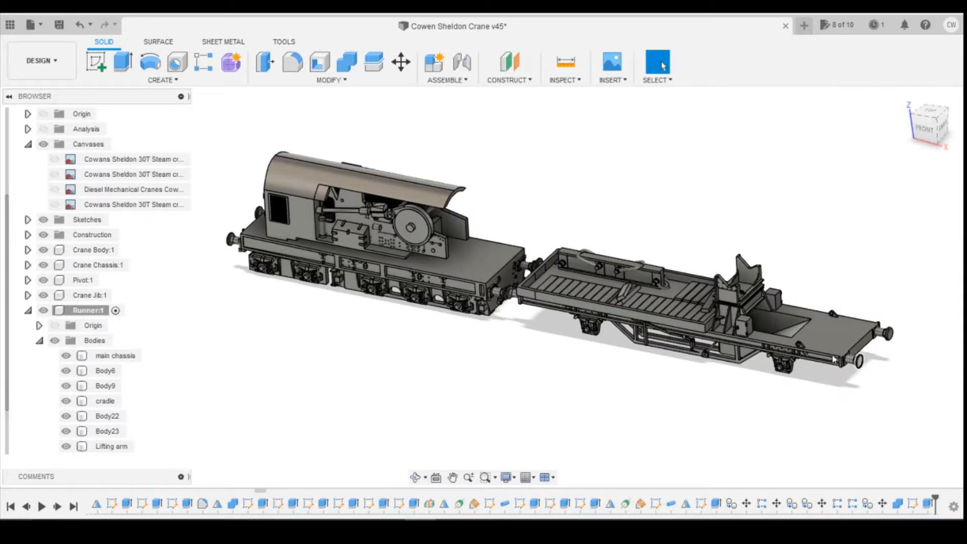
Examine the reference photos of the crane and its match wagon, then return to the crane model
left_click(833, 365)
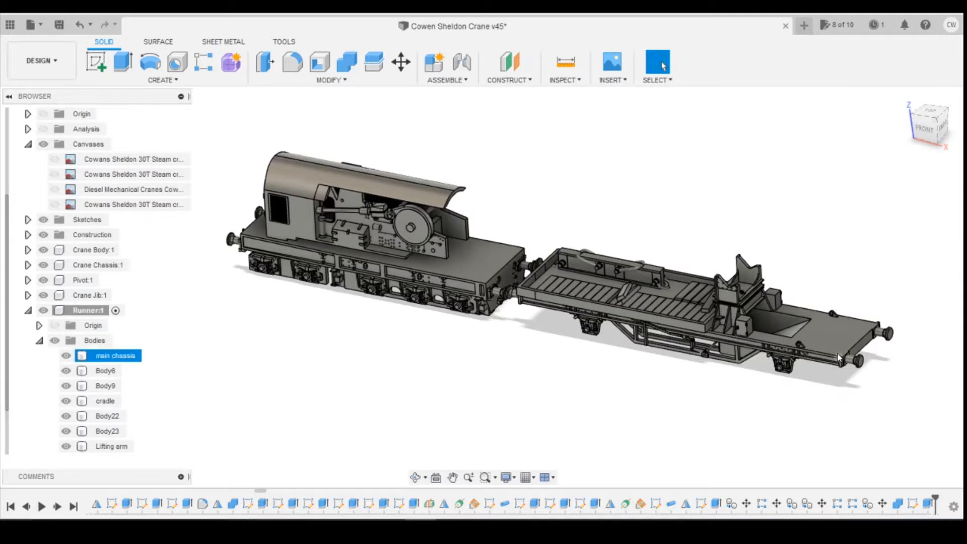
left_click(667, 406)
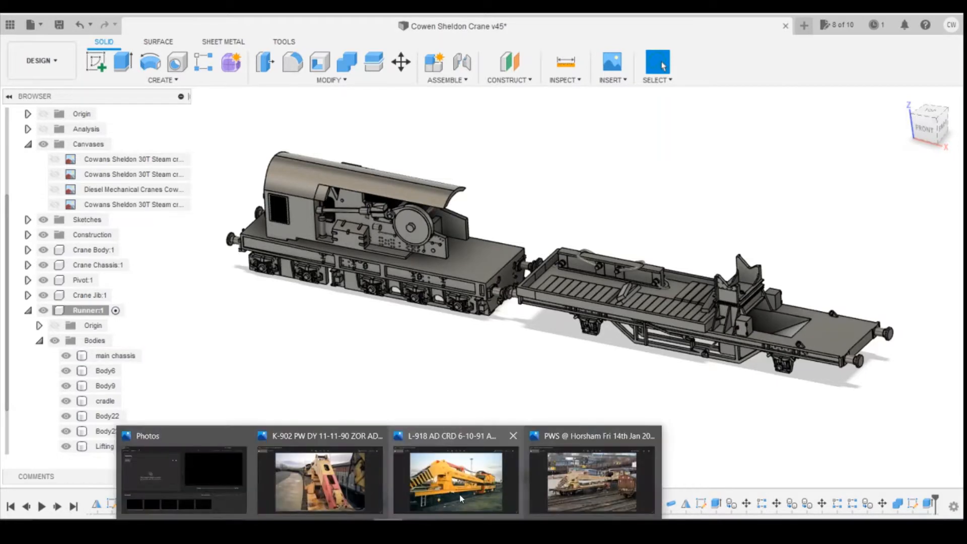
left_click(456, 478)
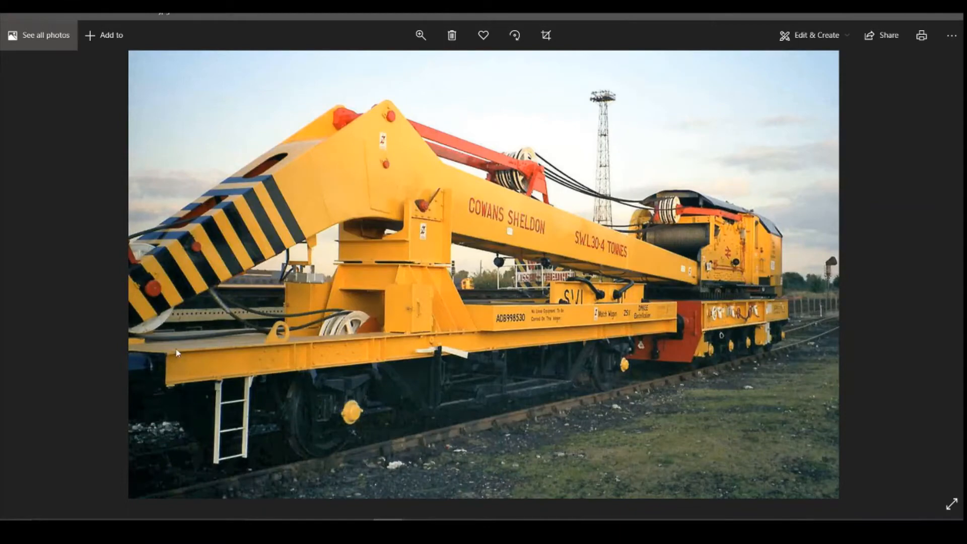
mouse_move(389, 531)
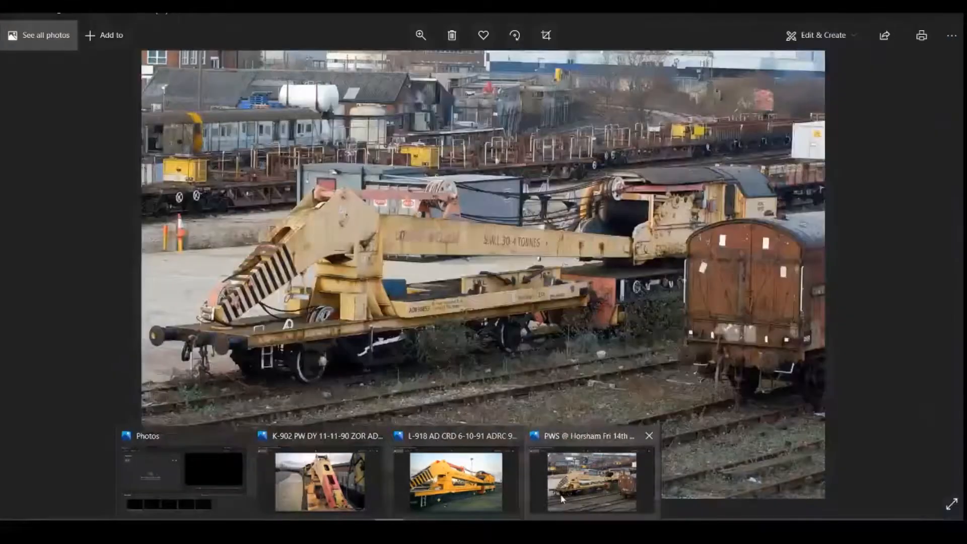
left_click(562, 499)
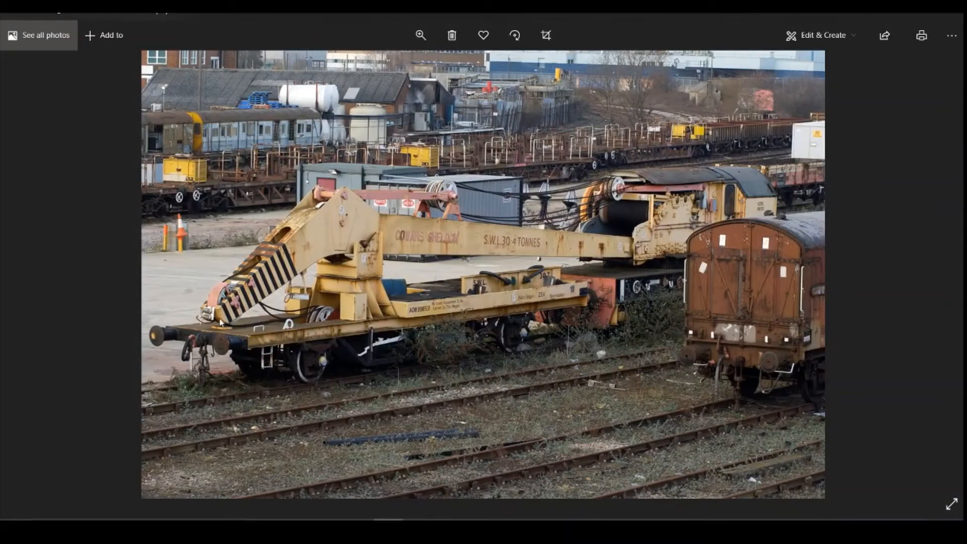
key("alt+Tab")
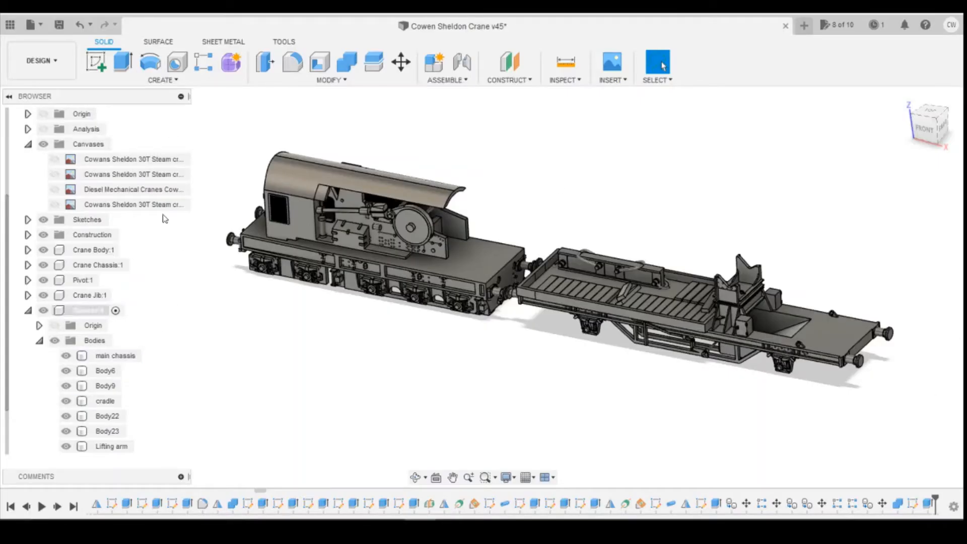
Start a sketch on the top face of the runner's end deck and compare it with the plan-view canvas
left_click(96, 61)
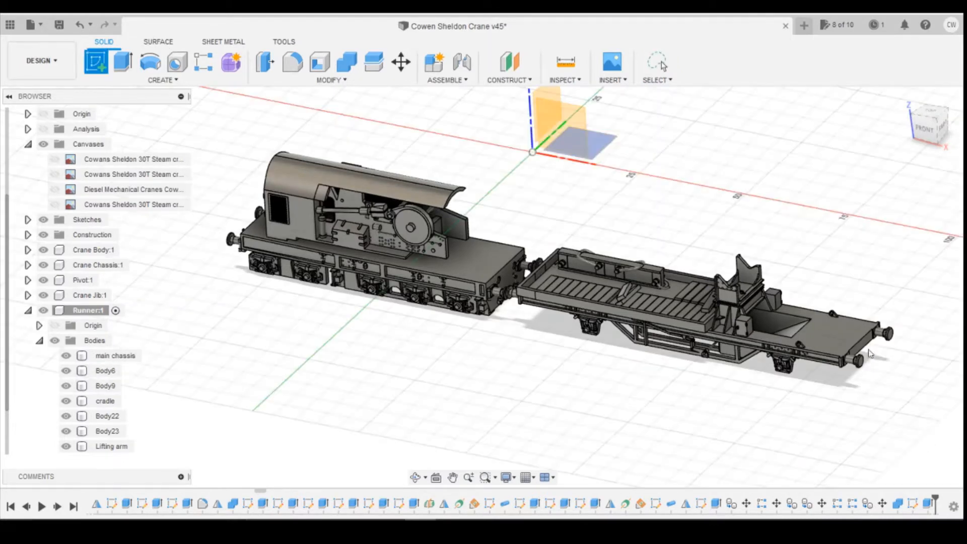
left_click(841, 336)
left_click(882, 345)
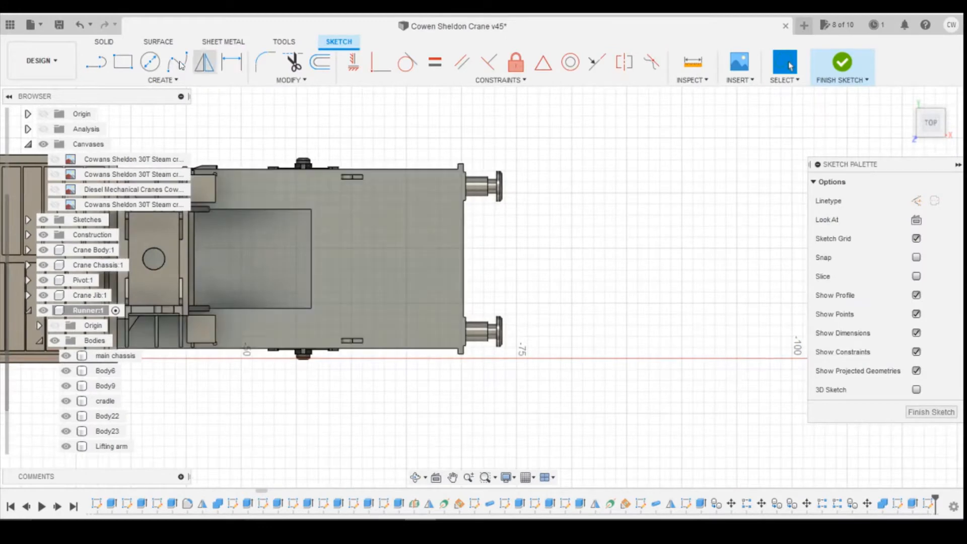
key("r")
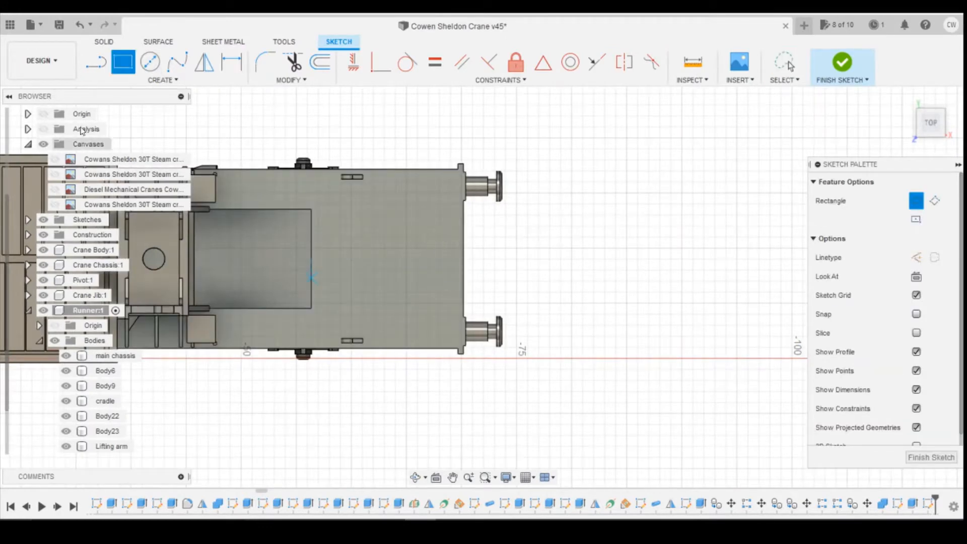
left_click(56, 205)
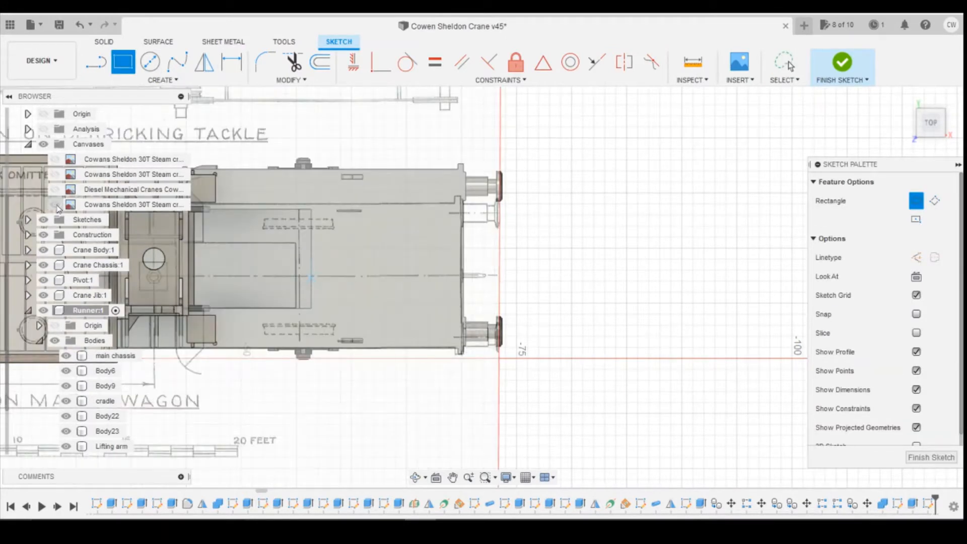
left_click(55, 205)
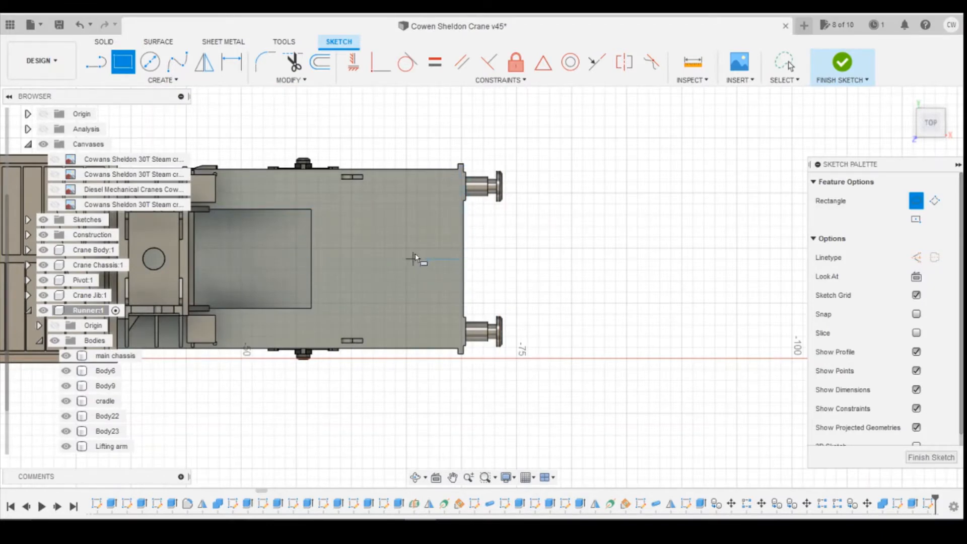
Sketch a center rectangle 4.5 mm by 2.5 mm on the deck, midway between the two buffers
left_click(158, 80)
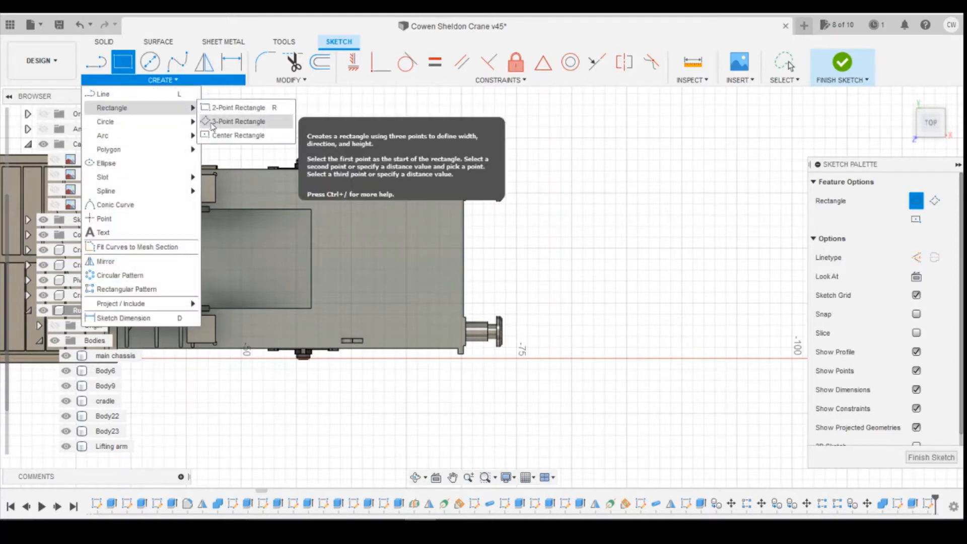
left_click(226, 121)
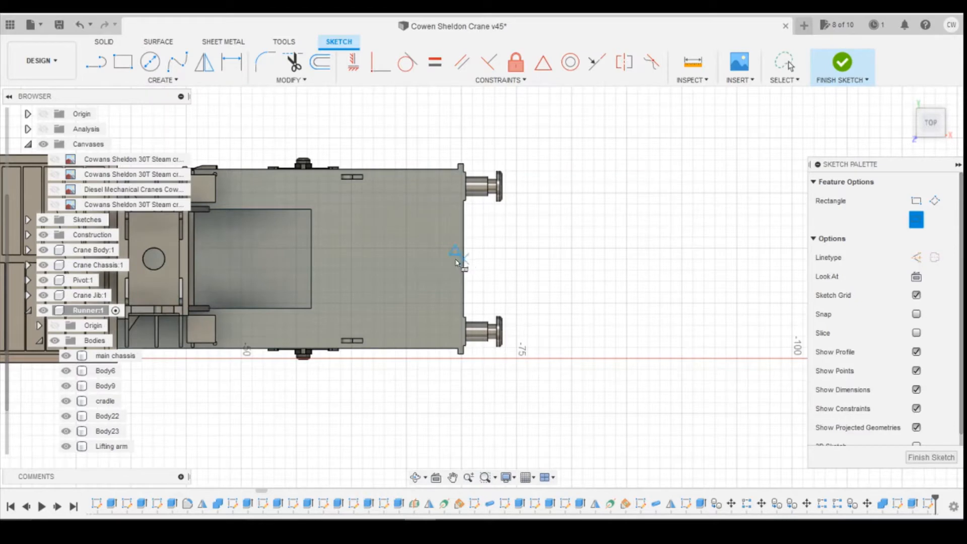
left_click(415, 258)
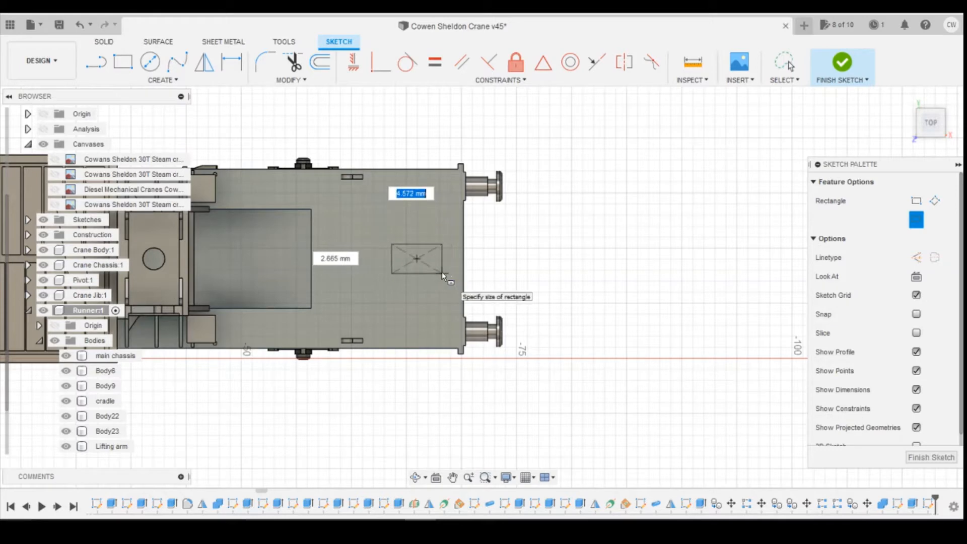
type("4.5")
key("Tab")
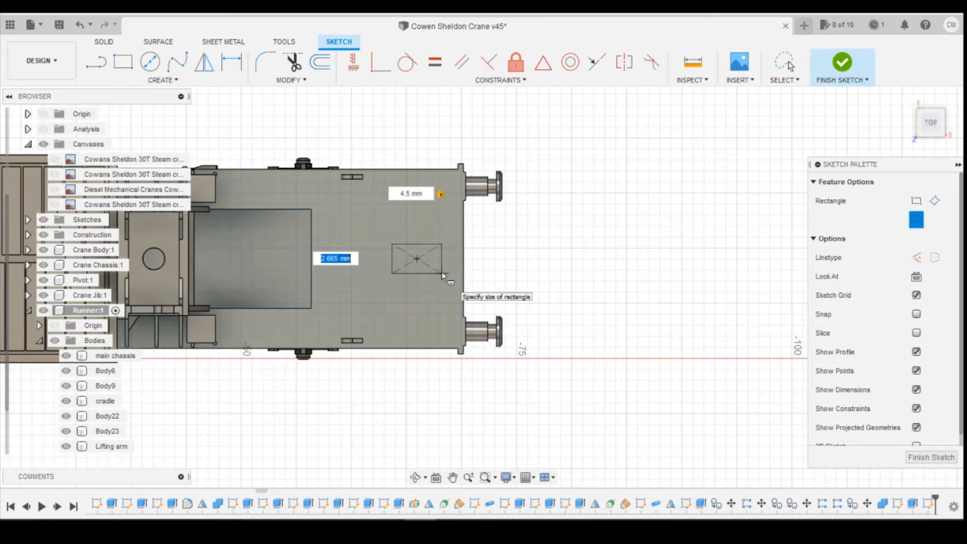
type("2.5")
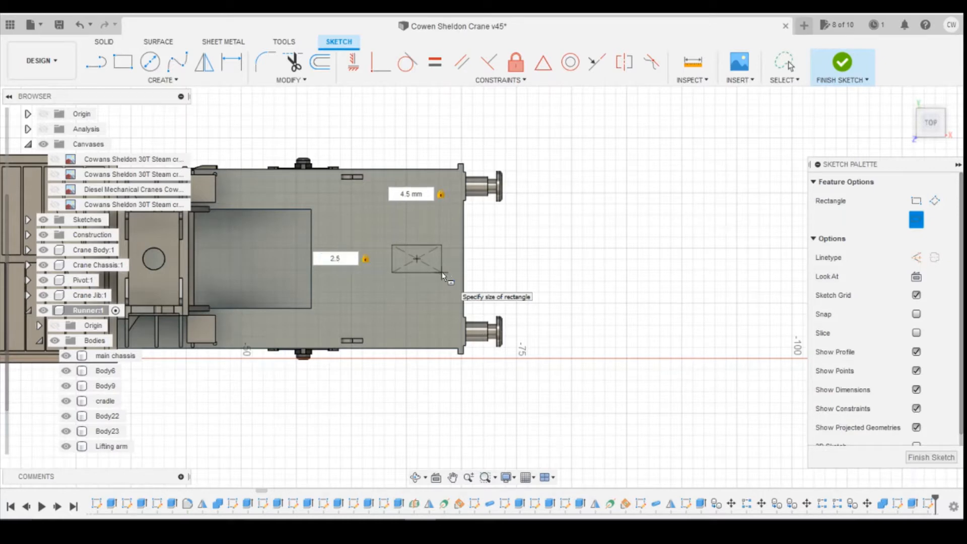
key("Return")
key("Escape")
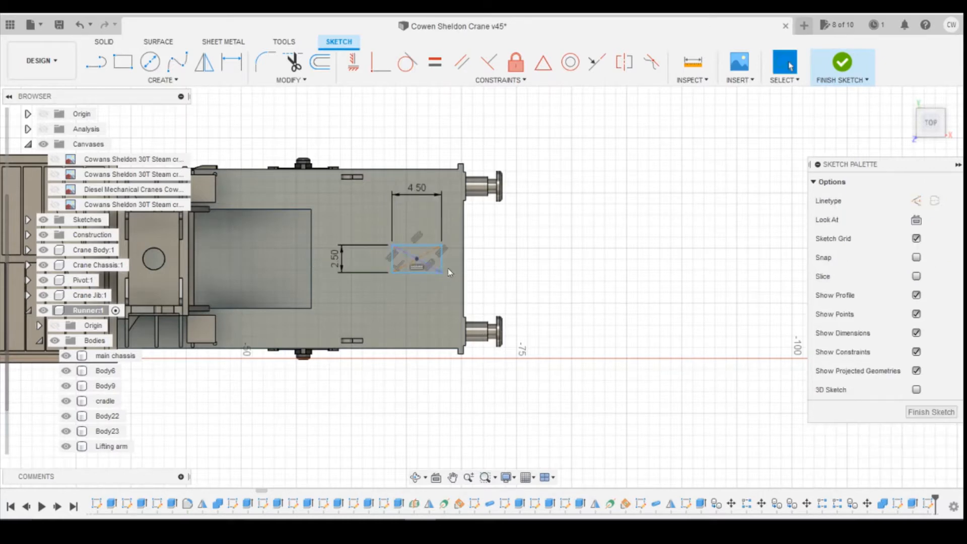
Dimension the rectangle's center point from the deck's long side edge and from its buffer-end edge
key("d")
left_click(417, 258)
left_click(418, 171)
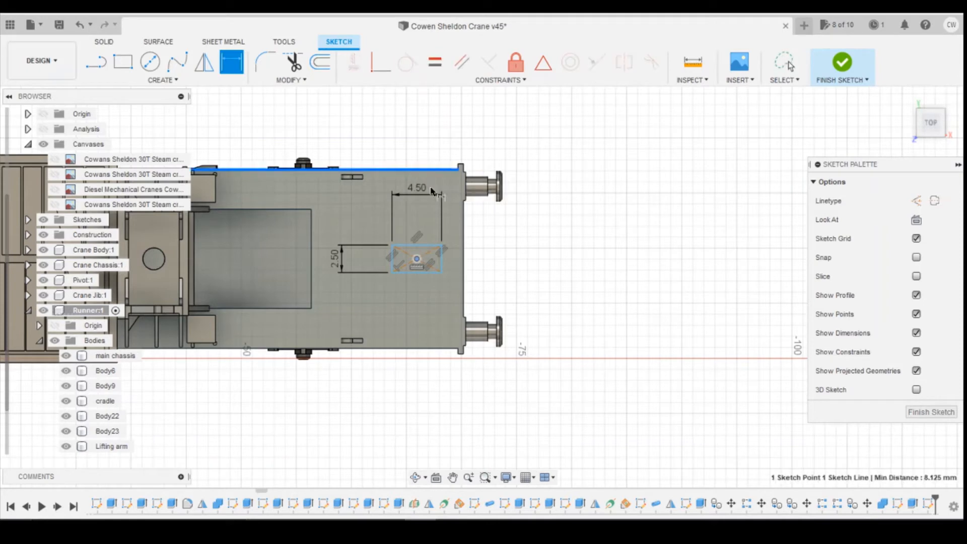
left_click(508, 225)
key("Escape")
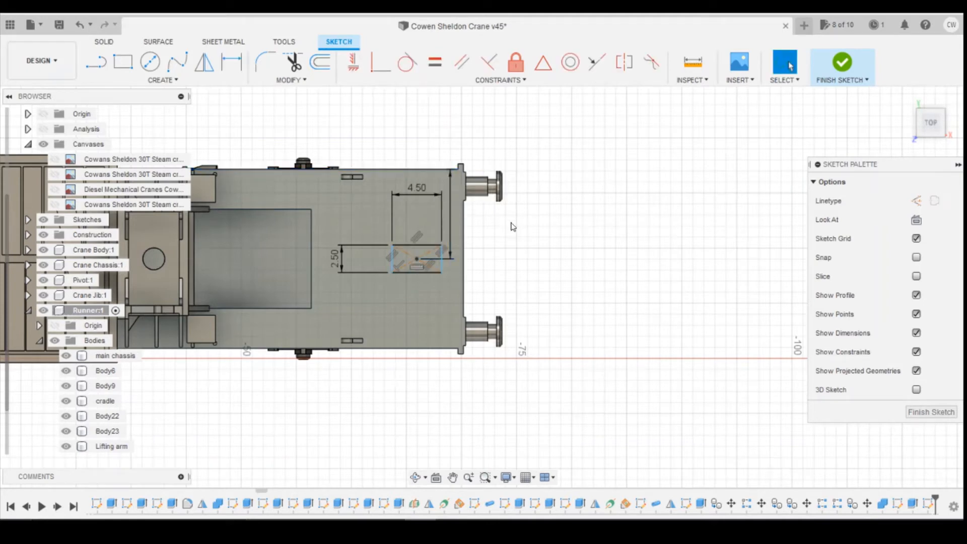
key("d")
left_click(416, 258)
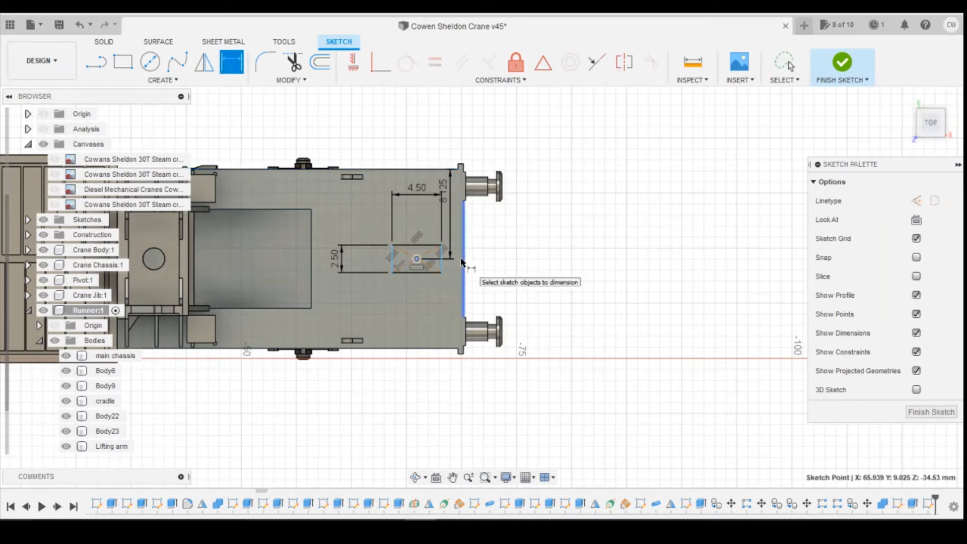
left_click(462, 260)
left_click(481, 397)
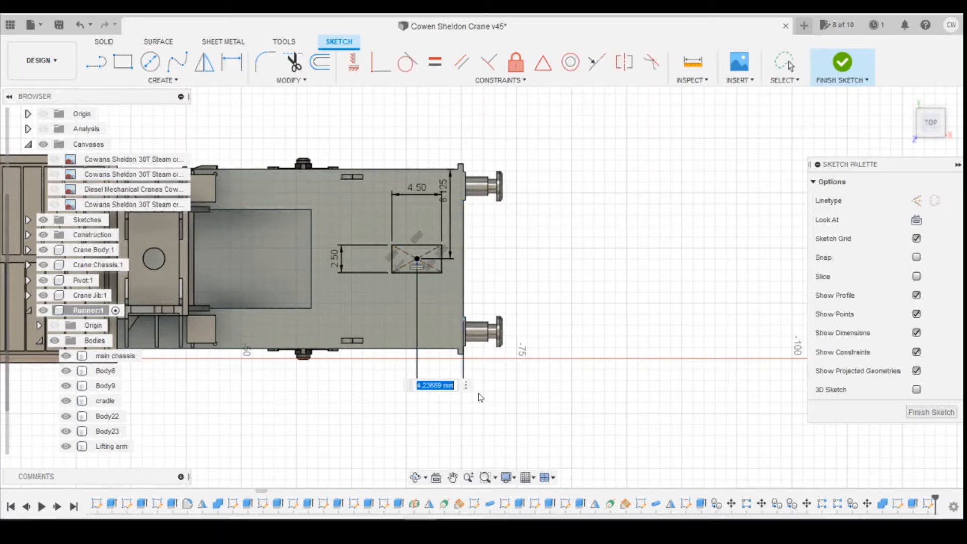
key("Escape")
Extrude the rectangle profile upward from the deck as a thin plate, using the New Body operation
scroll(399, 230, "up", 5)
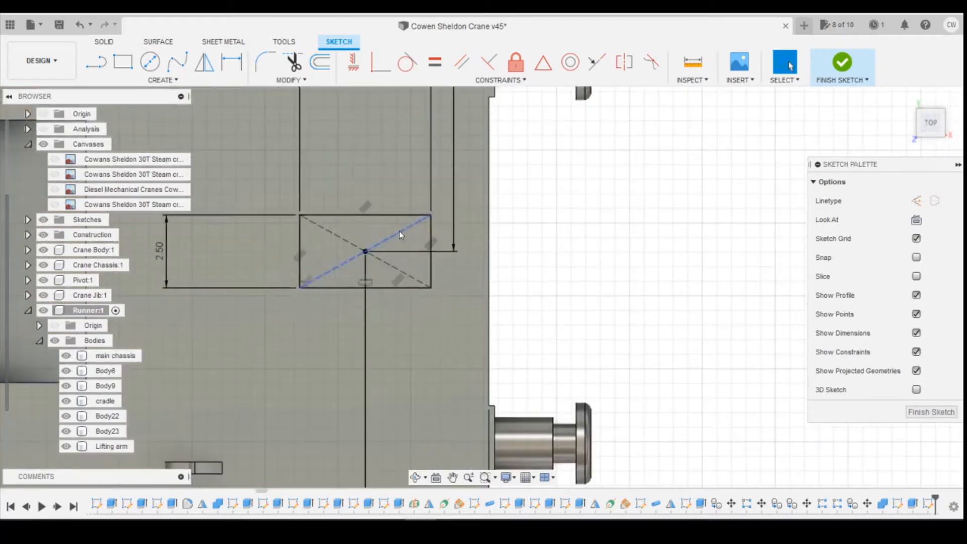
left_click(415, 249)
right_click(414, 249)
key("Escape")
left_click(416, 238)
right_click(415, 237)
left_click(412, 291)
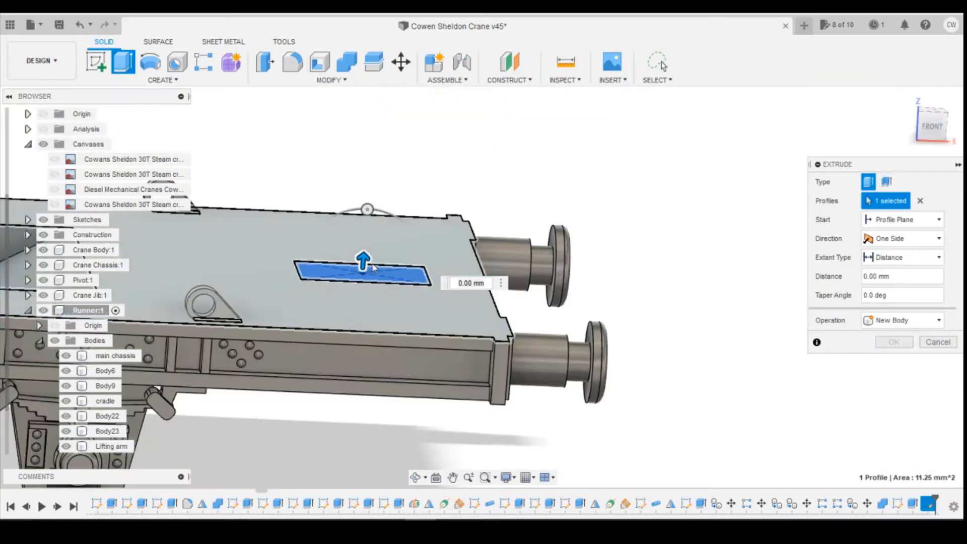
left_click_drag(366, 258, 365, 247)
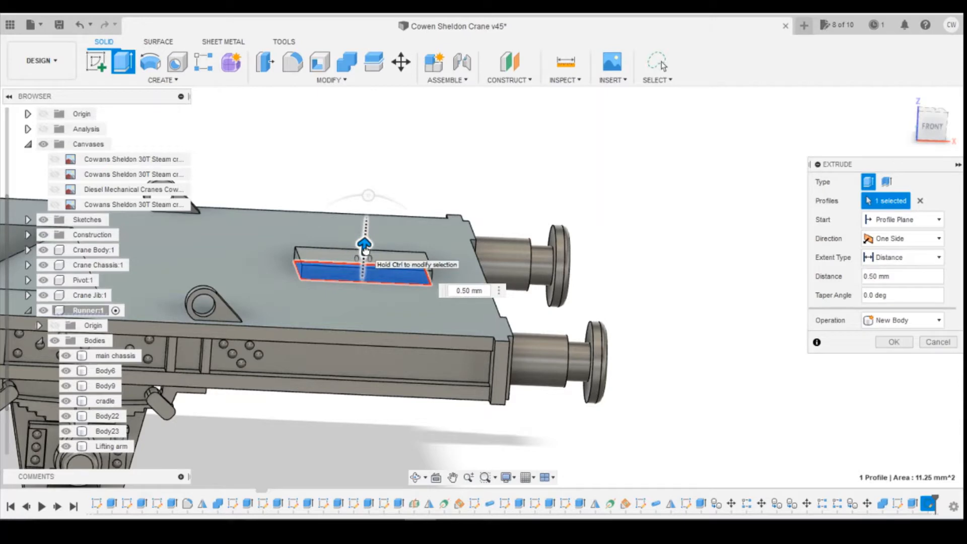
left_click_drag(463, 289, 487, 287)
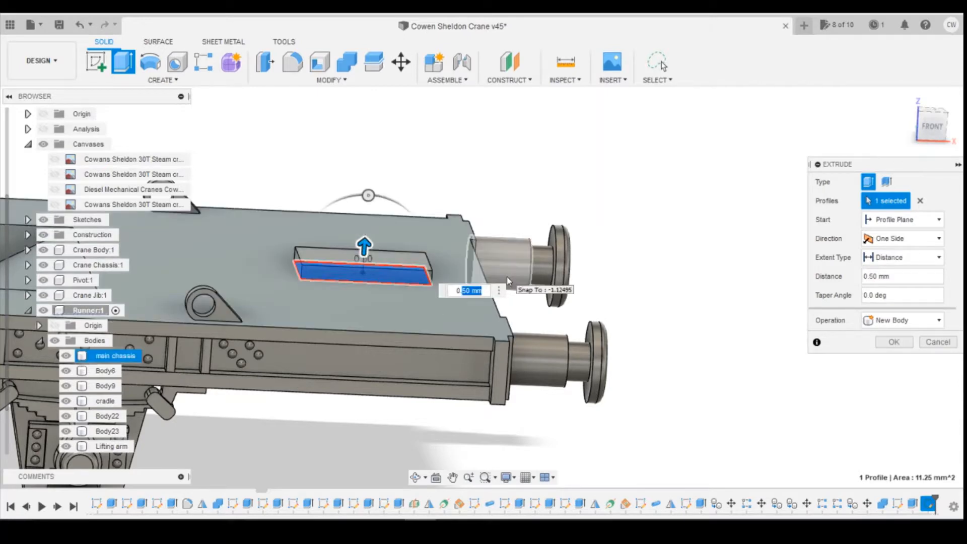
key("Return")
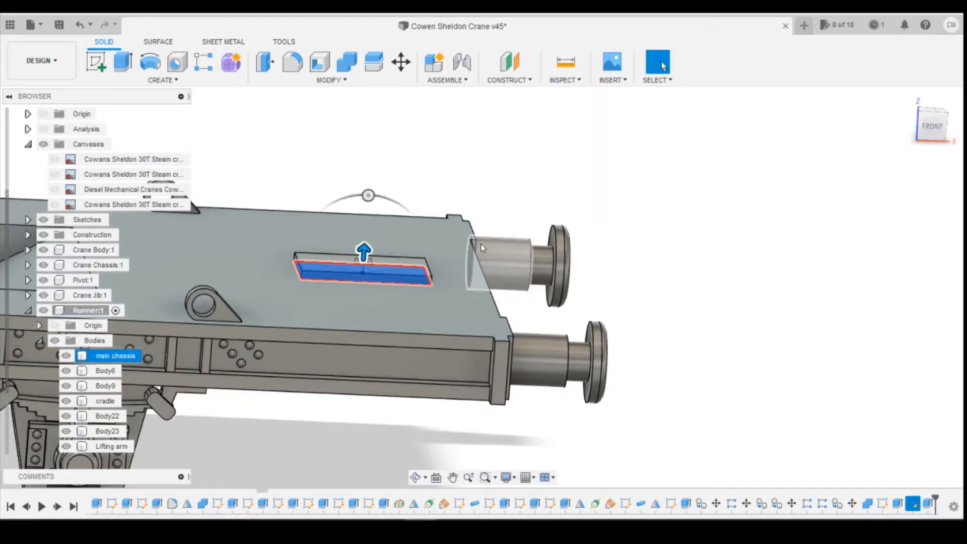
Examine the raised plate on the runner deck and the crane body's side plate below the large drum
scroll(740, 253, "down", 5)
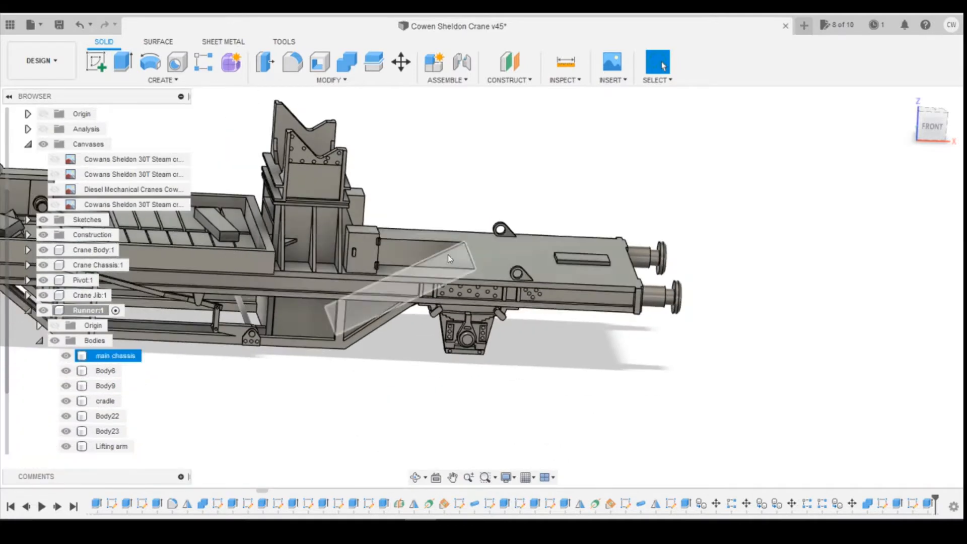
left_click_drag(936, 125, 927, 128)
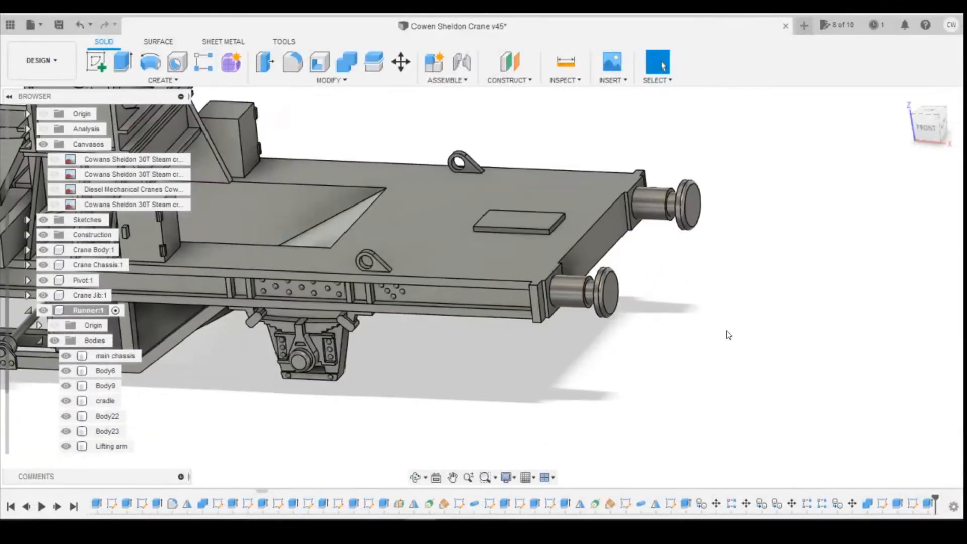
scroll(705, 335, "up", 3)
scroll(766, 327, "down", 5)
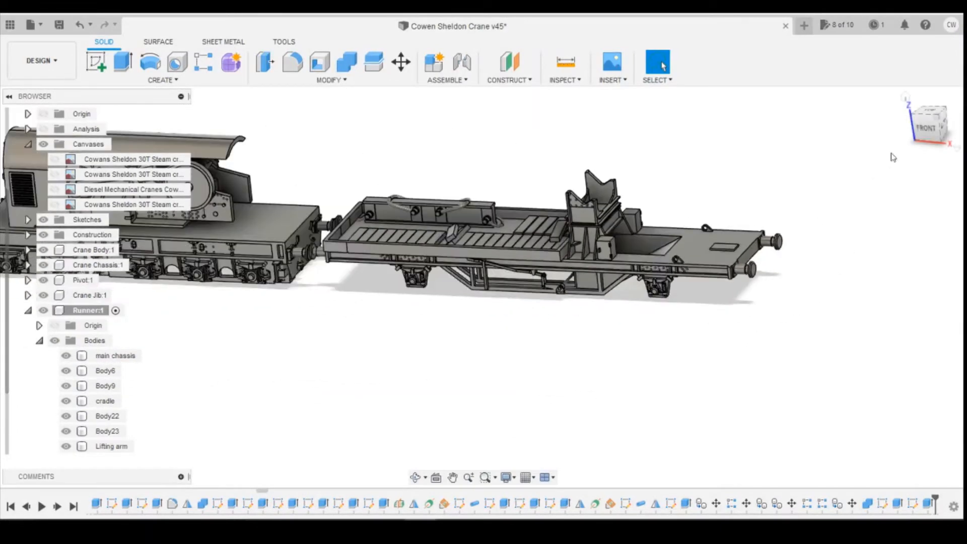
left_click_drag(904, 135, 888, 127)
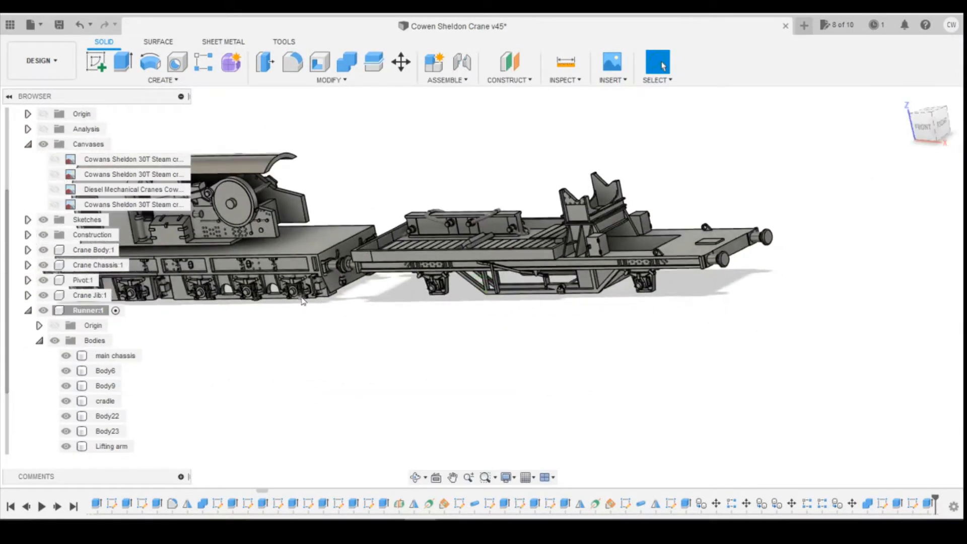
scroll(299, 296, "down", 2)
scroll(282, 249, "up", 4)
scroll(281, 249, "up", 3)
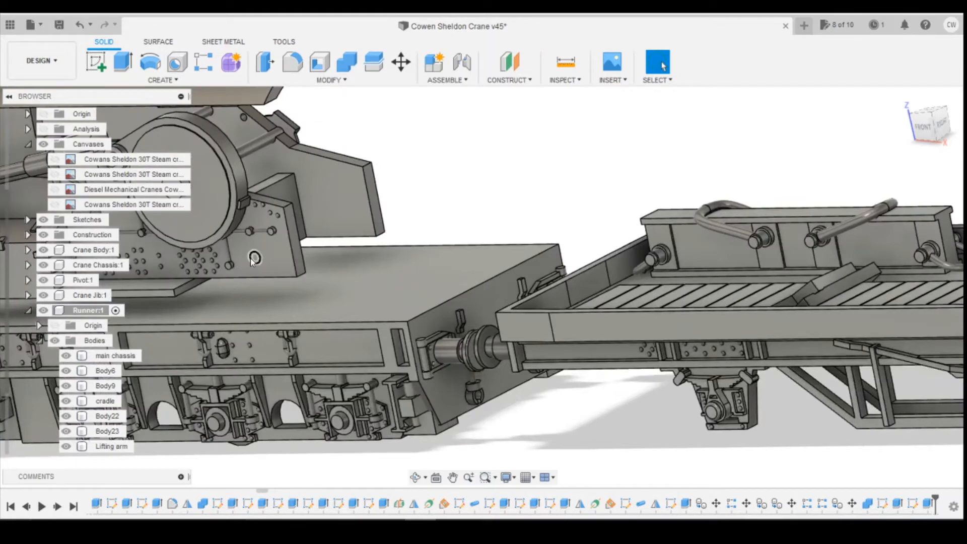
scroll(258, 256, "up", 4)
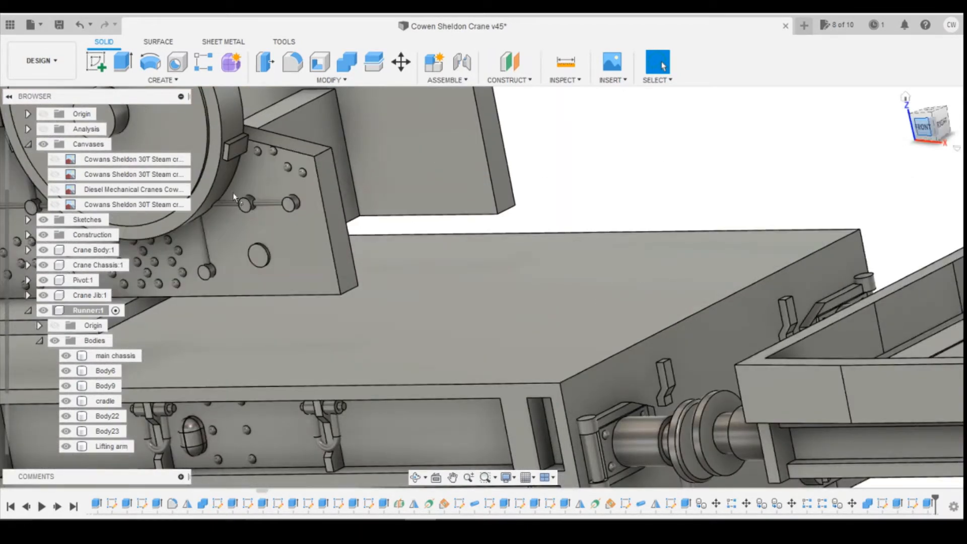
Show the side-elevation canvas in front view and compare the lower drum area of the crane body with the drawing
left_click(924, 129)
left_click(54, 160)
scroll(604, 324, "down", 4)
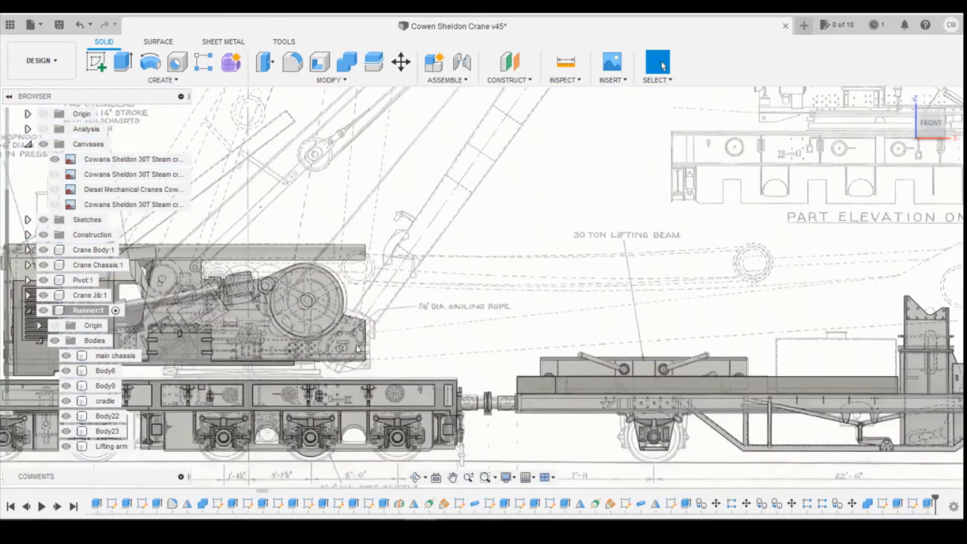
scroll(422, 345, "up", 1)
scroll(422, 345, "up", 3)
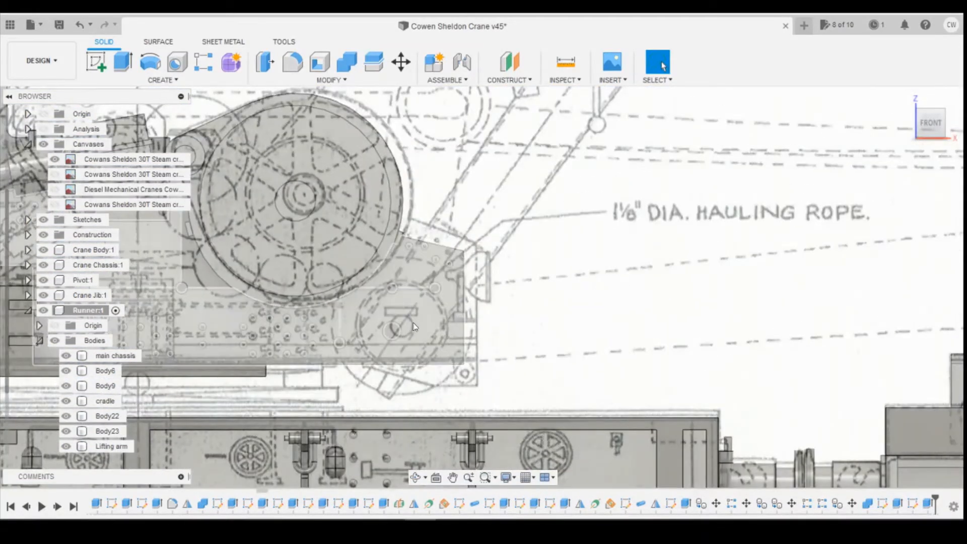
scroll(412, 325, "down", 4)
scroll(396, 350, "down", 1)
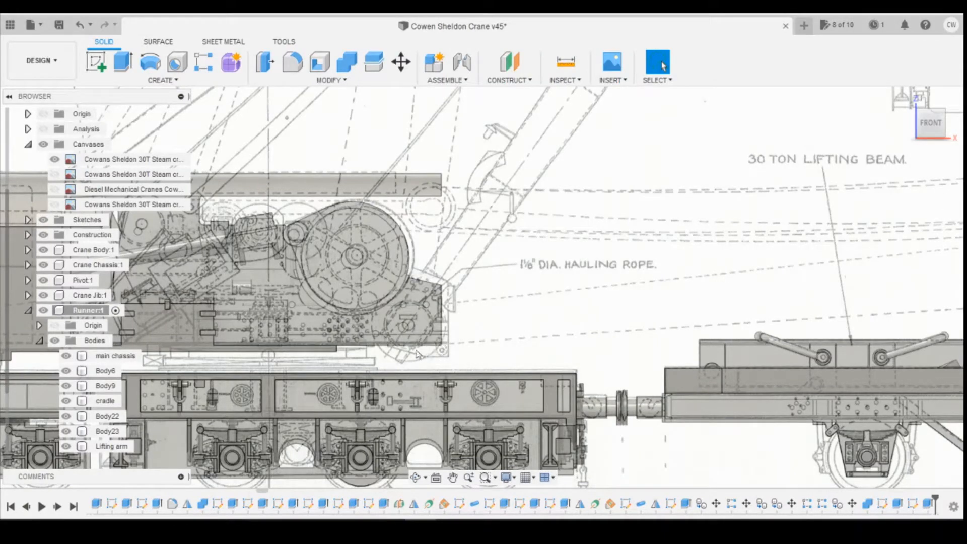
Compare the runner wagon's jib cradle and the overall alignment of crane and runner with the side-elevation drawing
scroll(416, 335, "down", 2)
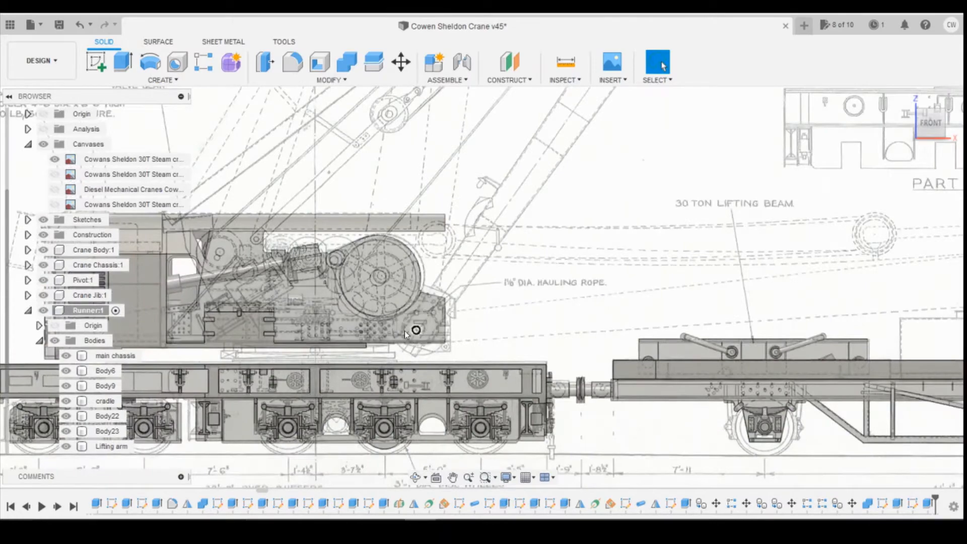
scroll(405, 331, "down", 2)
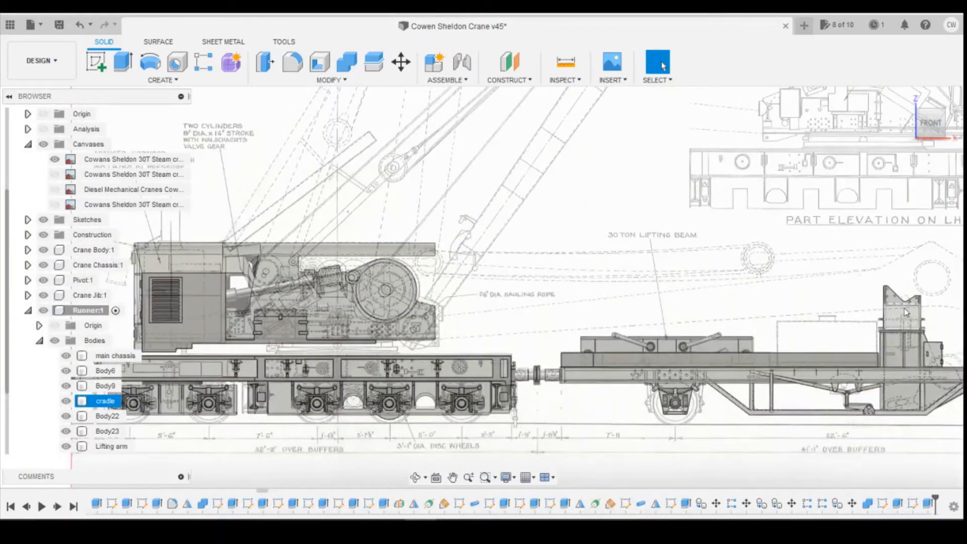
left_click(901, 295)
scroll(899, 302, "up", 3)
scroll(891, 304, "up", 3)
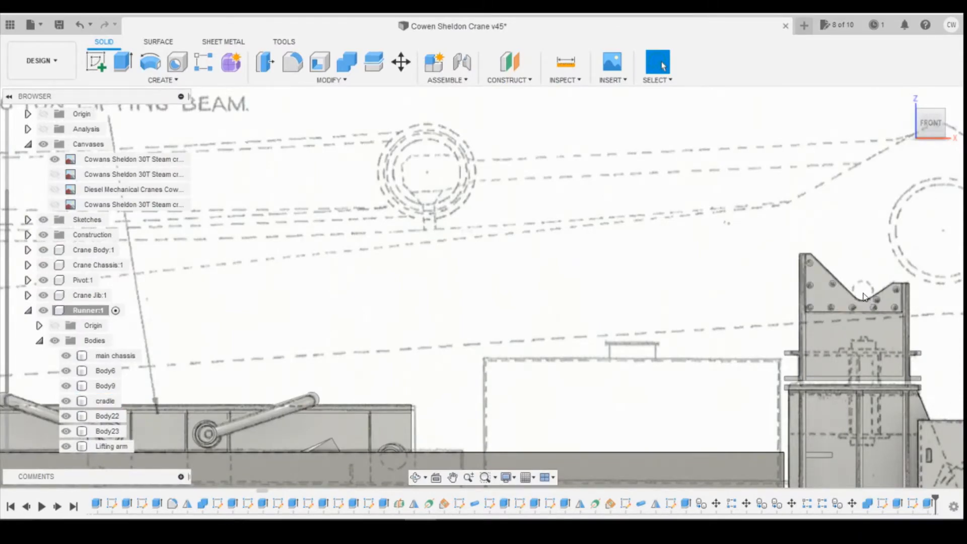
scroll(864, 297, "down", 5)
scroll(479, 362, "up", 3)
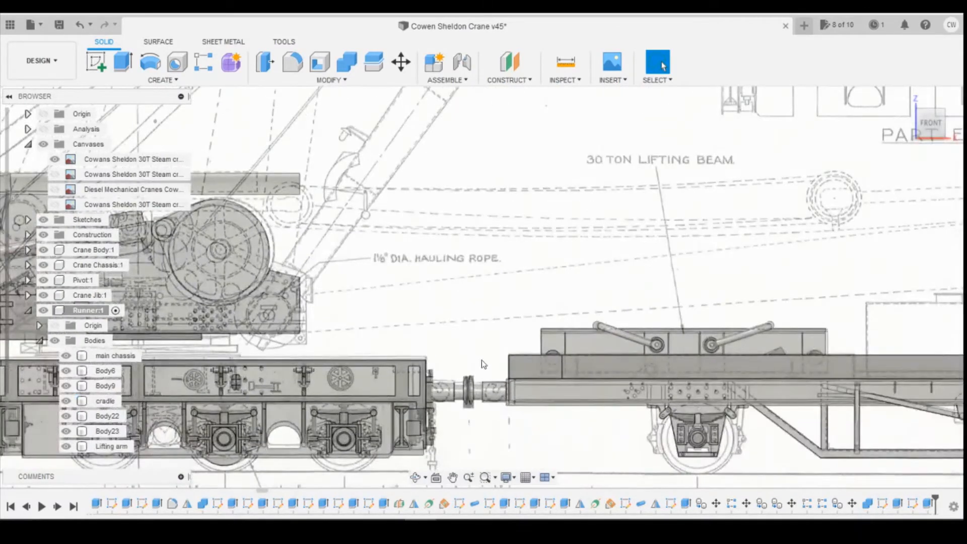
scroll(483, 363, "down", 3)
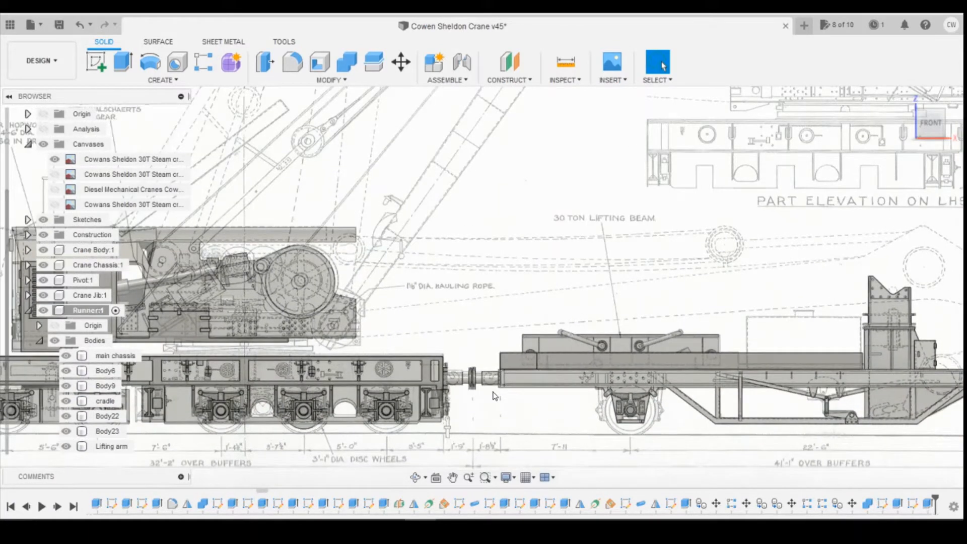
scroll(481, 387, "up", 3)
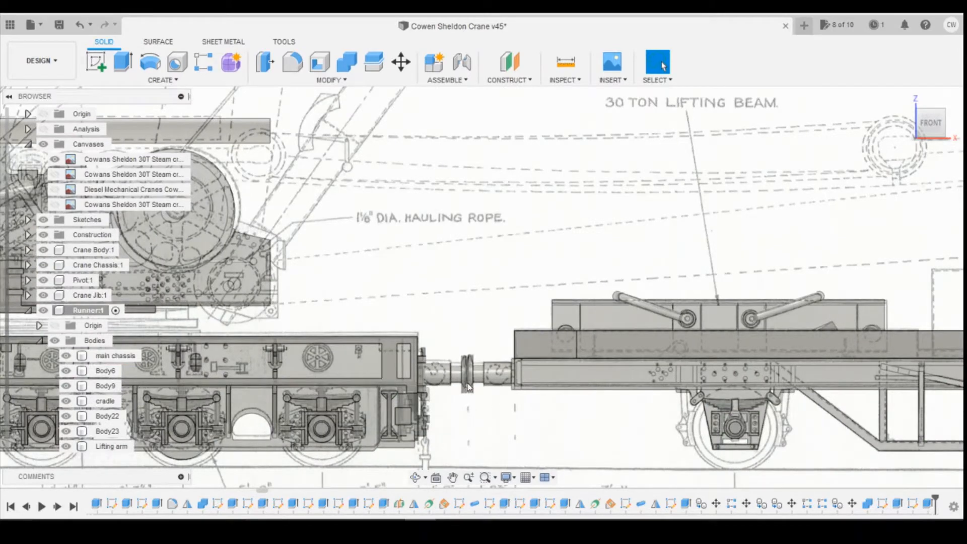
Examine the touching buffers between crane chassis and runner, plus the lifting beam and full runner length, against the drawing
left_click(467, 386)
scroll(696, 366, "down", 5)
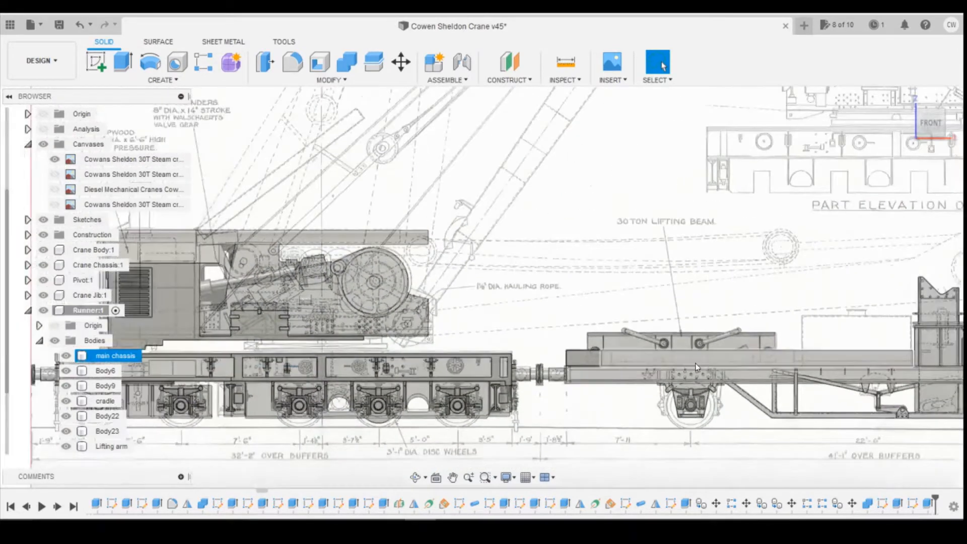
scroll(696, 367, "down", 2)
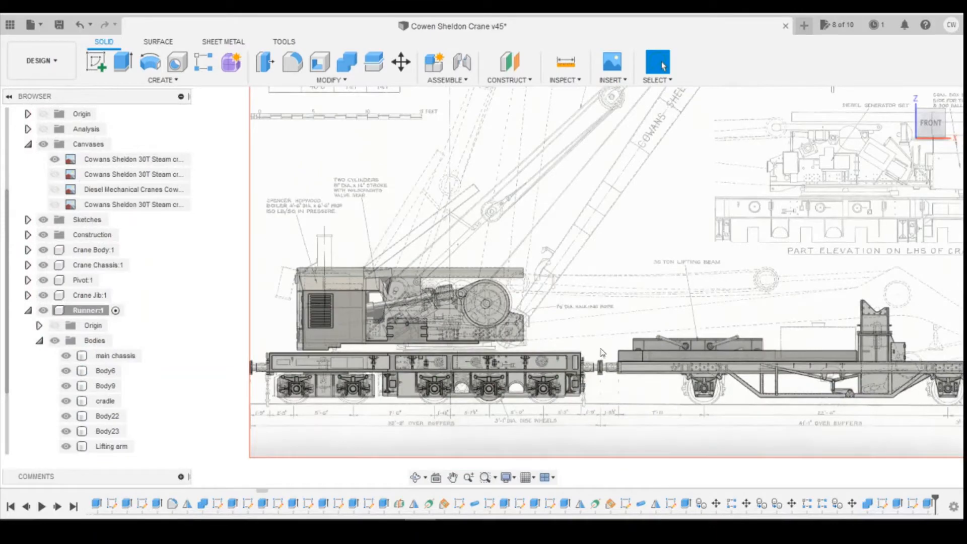
left_click(685, 347)
scroll(692, 347, "up", 3)
left_click(623, 362)
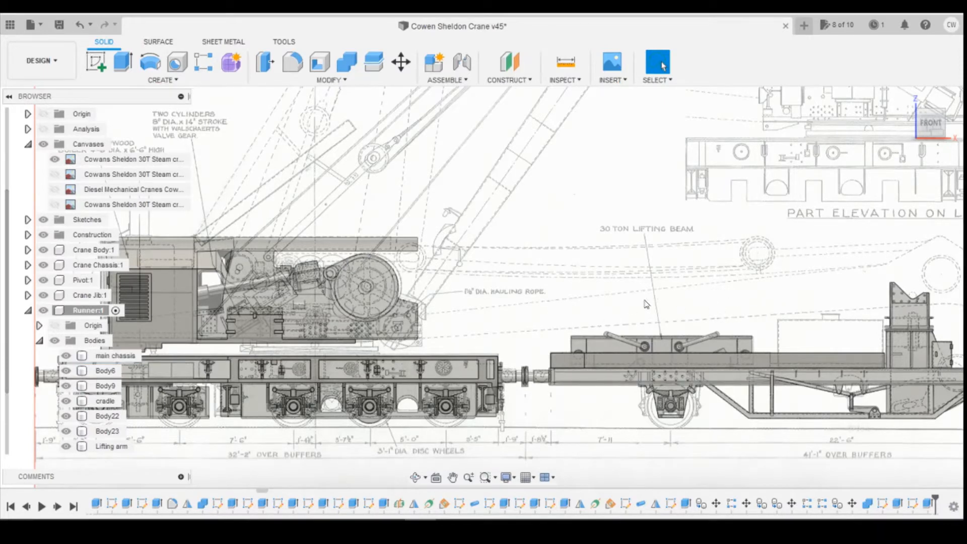
scroll(646, 304, "down", 5)
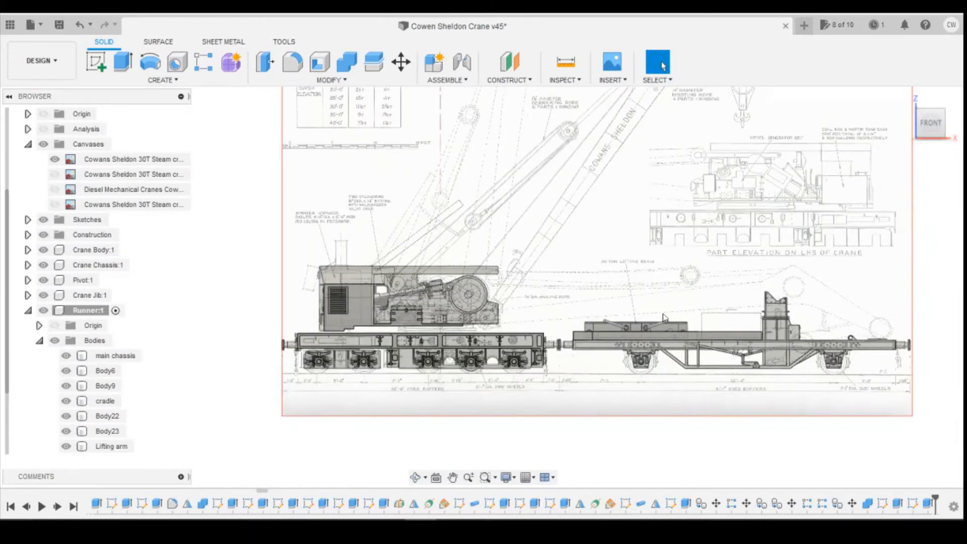
scroll(663, 318, "down", 3)
scroll(753, 289, "up", 3)
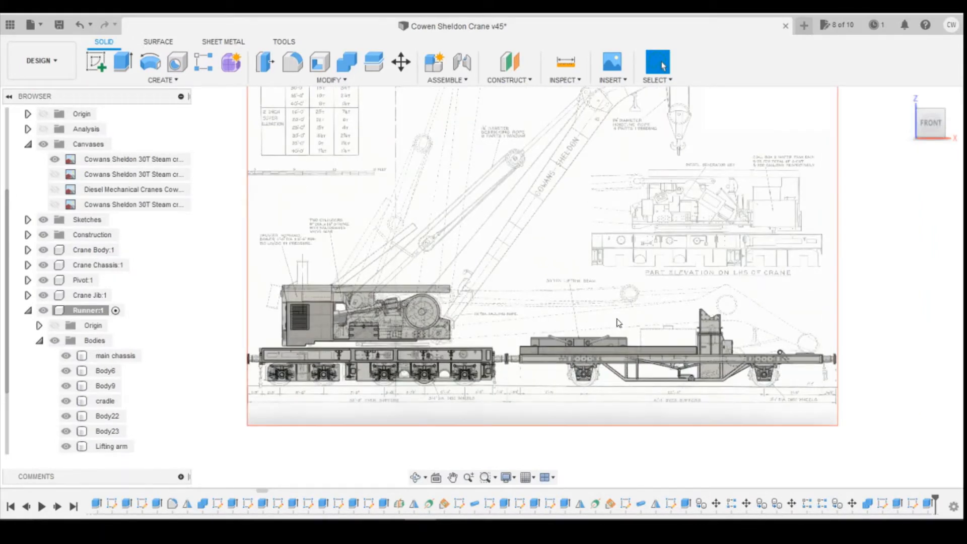
left_click(584, 337)
left_click(580, 335)
scroll(509, 355, "up", 3)
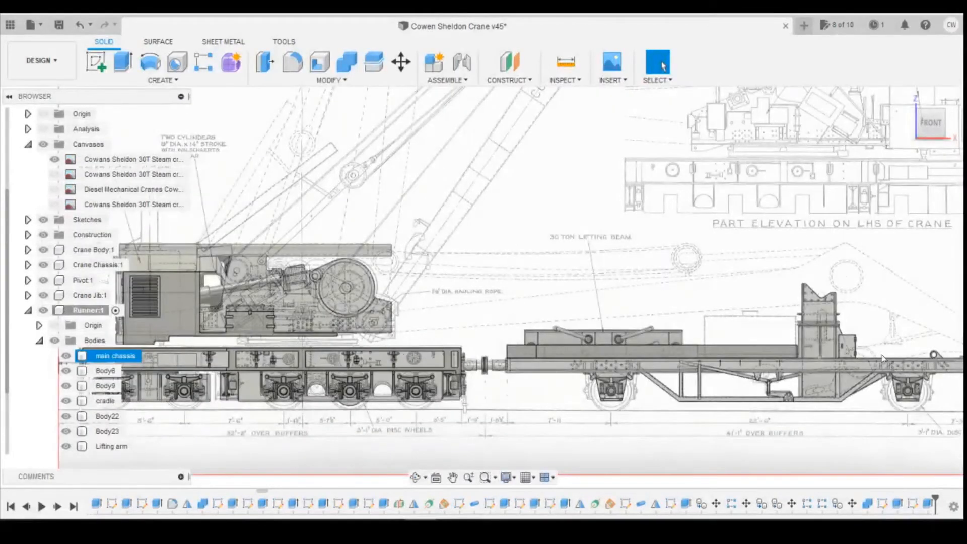
scroll(403, 352, "down", 3)
left_click(106, 310)
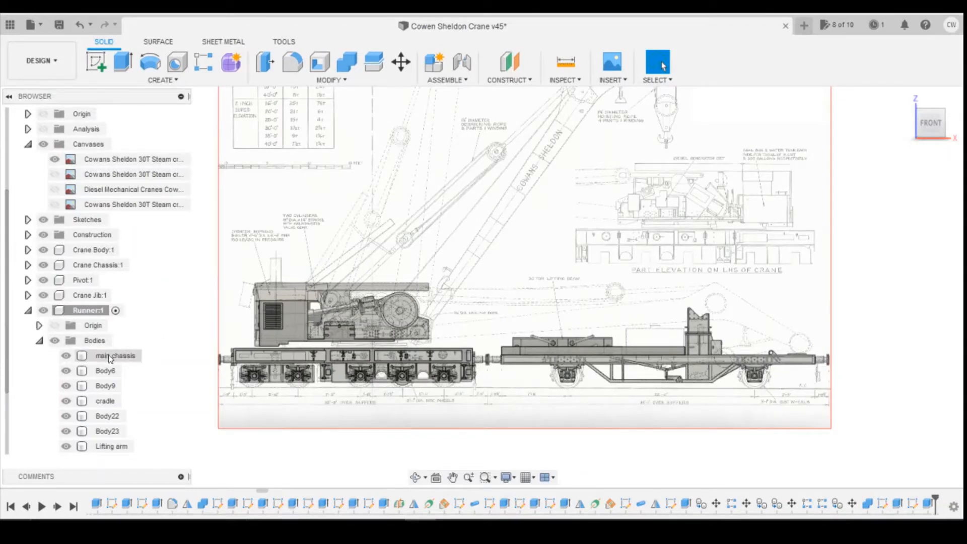
left_click(115, 355)
left_click(106, 371, "ctrl")
left_click(106, 386, "ctrl")
left_click(105, 401, "ctrl")
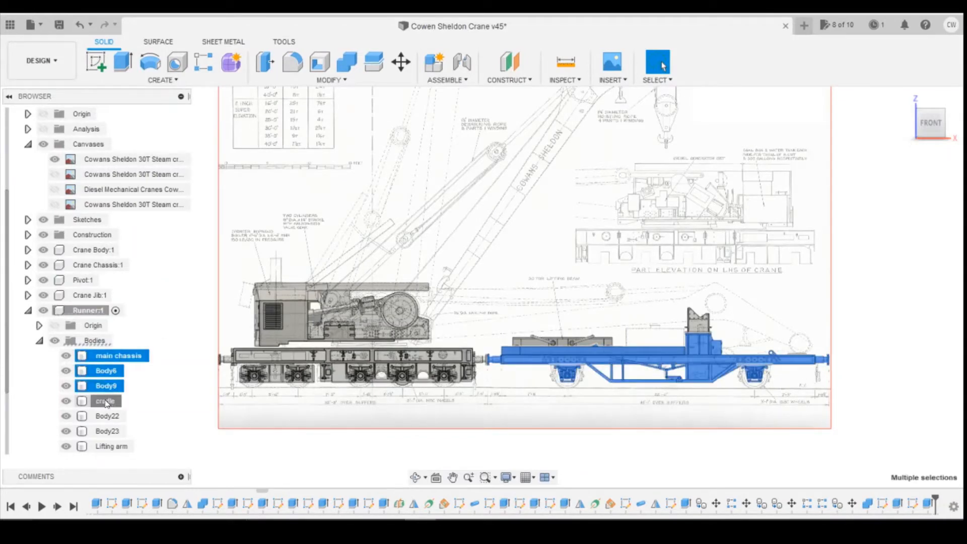
left_click(107, 416, "ctrl")
left_click(107, 431, "ctrl")
left_click(114, 446, "ctrl")
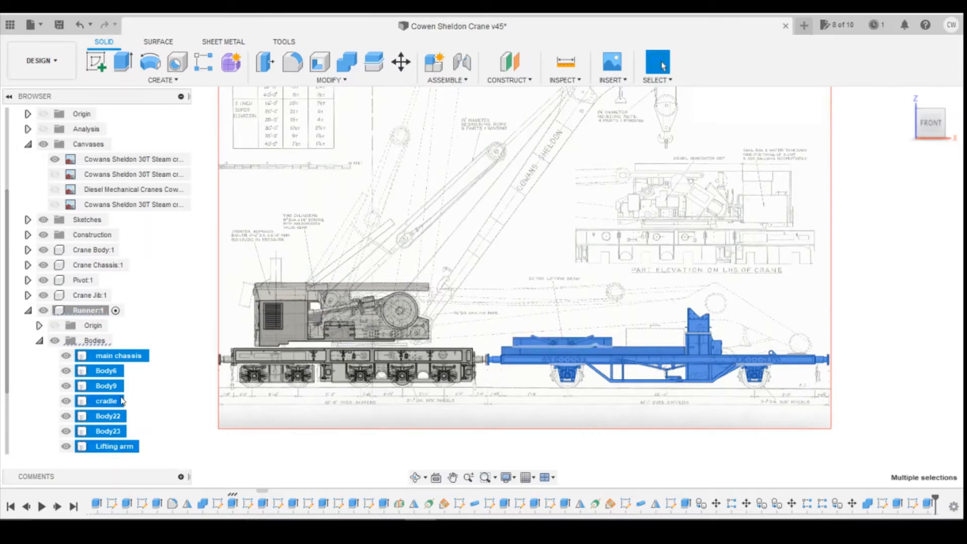
scroll(121, 438, "down", 3)
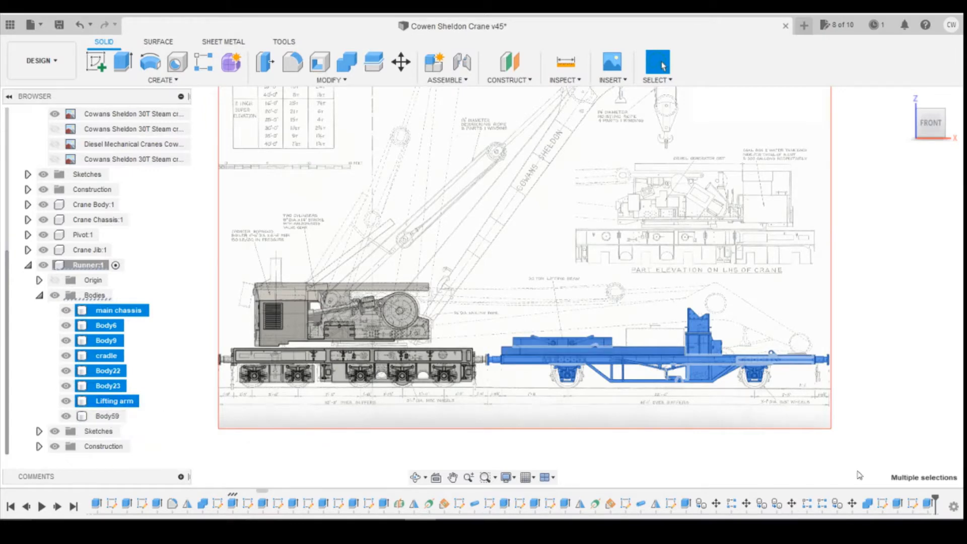
Edit the raised plate's extrusion so that it joins the runner's existing chassis body
right_click(928, 505)
left_click(897, 373)
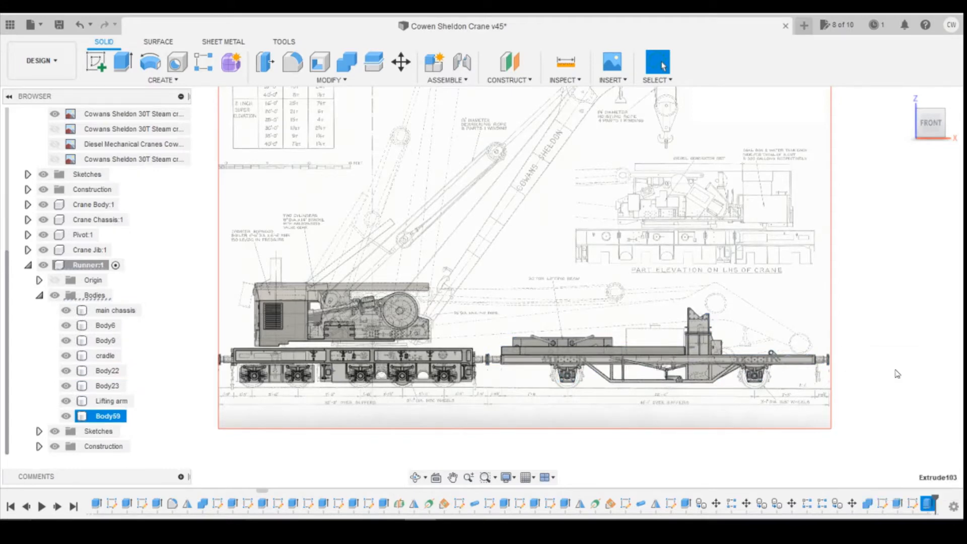
left_click(901, 320)
left_click(894, 336)
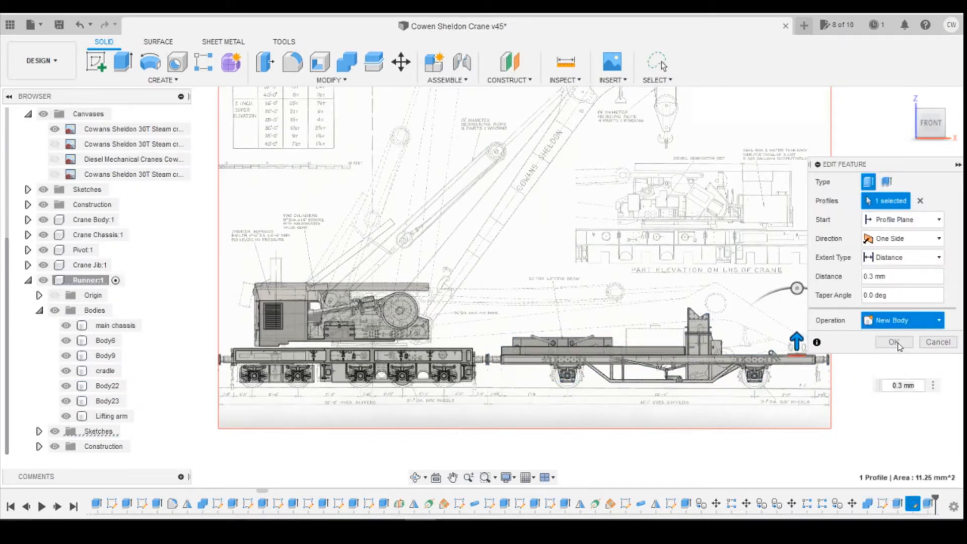
left_click(893, 342)
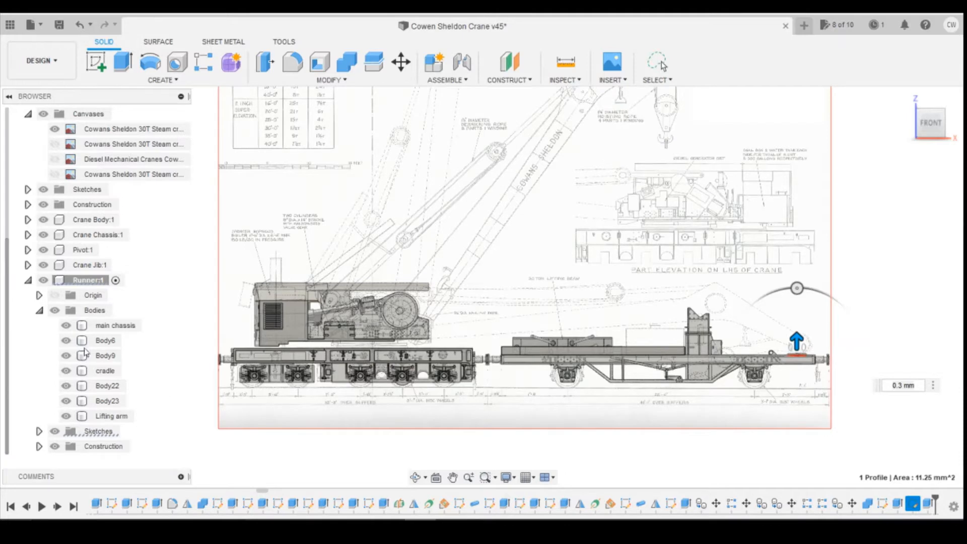
Move all seven runner bodies, from the main chassis to the lifting arm, 5 mm along X away from the crane
left_click(115, 326)
left_click(113, 415, "shift")
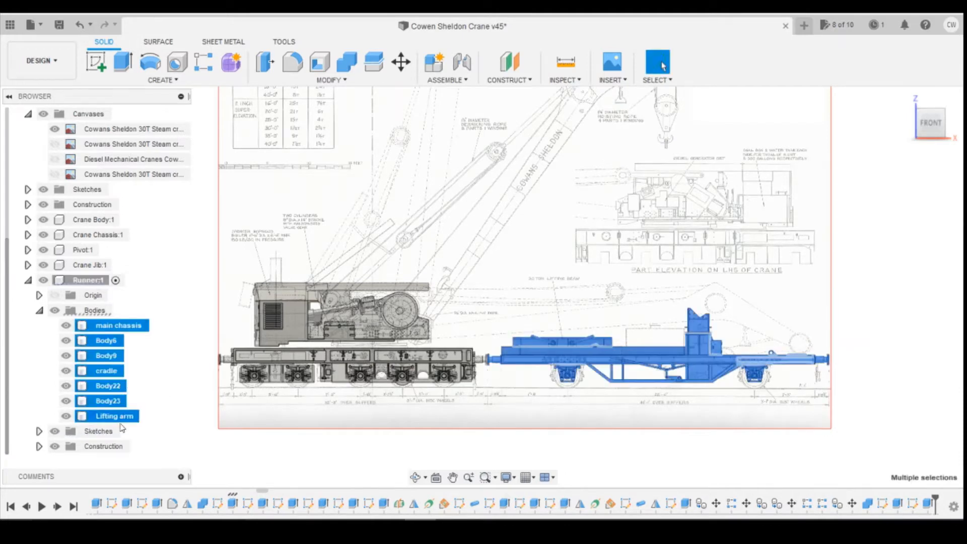
right_click(121, 361)
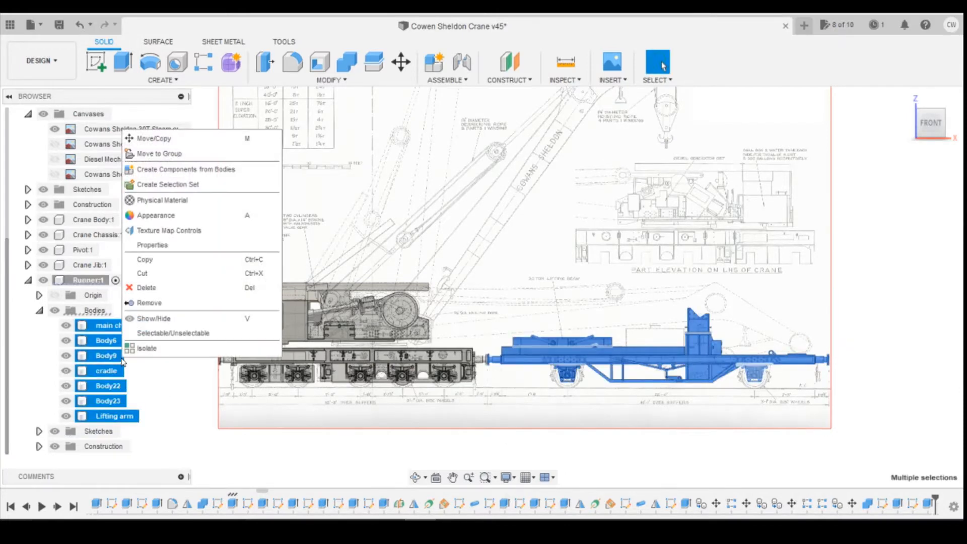
left_click(221, 167)
key("m")
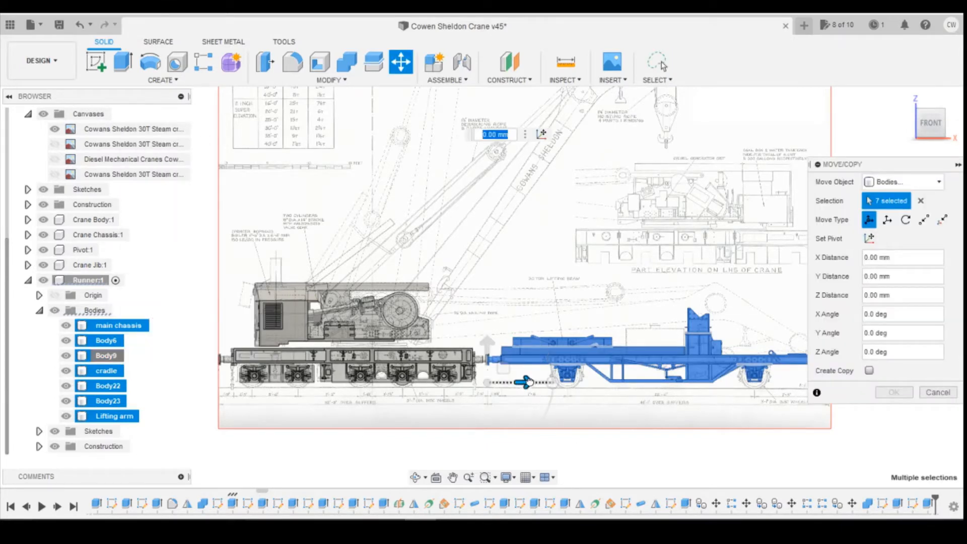
left_click_drag(530, 381, 545, 381)
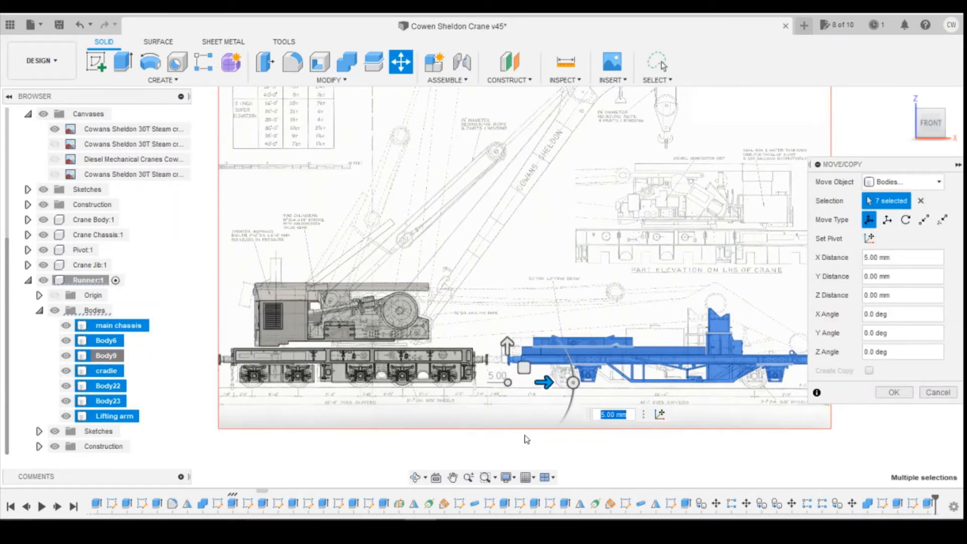
scroll(526, 439, "up", 5)
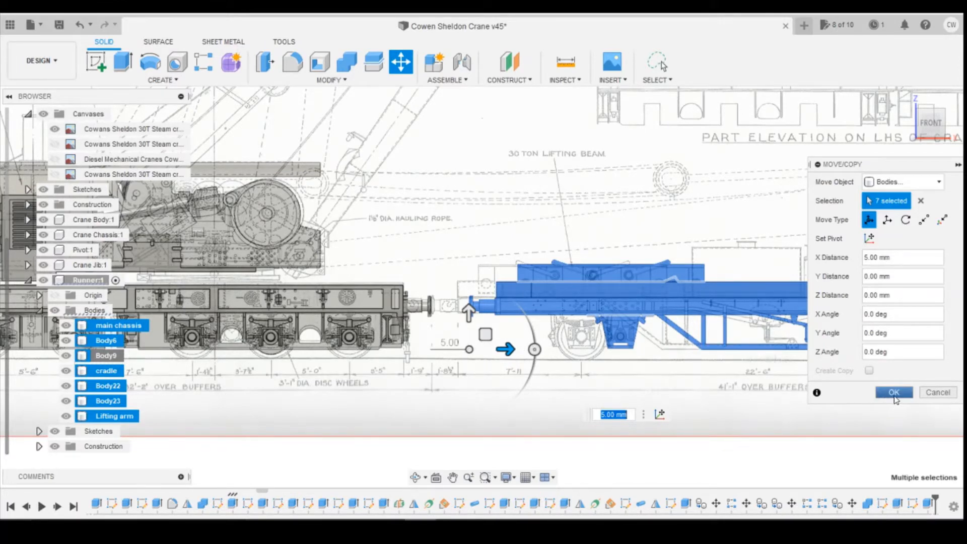
left_click(893, 393)
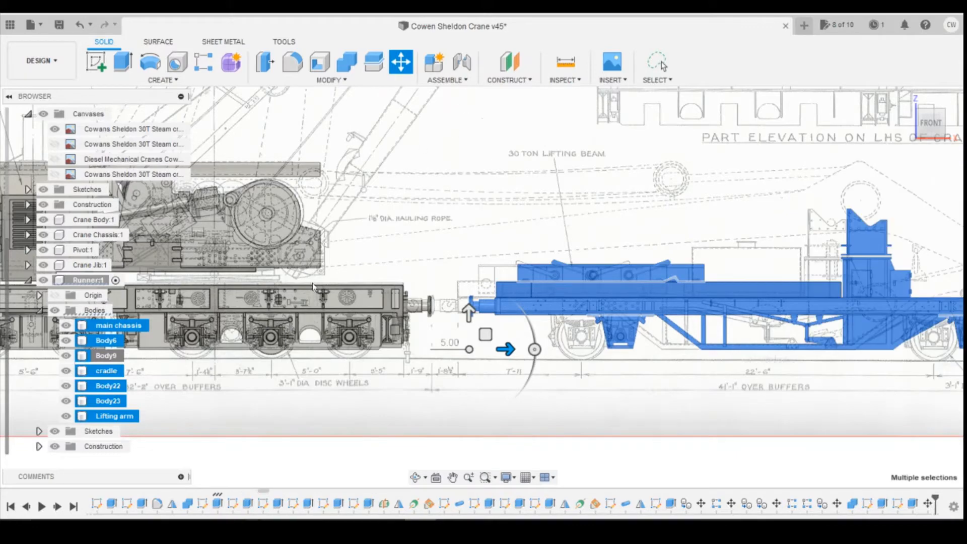
key("Escape")
Examine the gap between the crane and runner buffers and the runner's shifted position against the side-elevation drawing
scroll(437, 247, "down", 3)
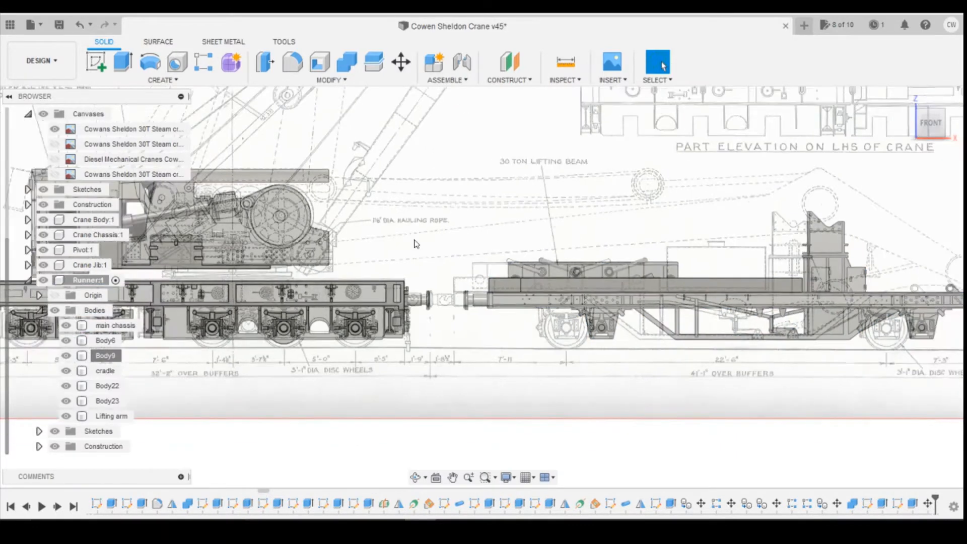
scroll(437, 246, "down", 3)
scroll(757, 235, "up", 2)
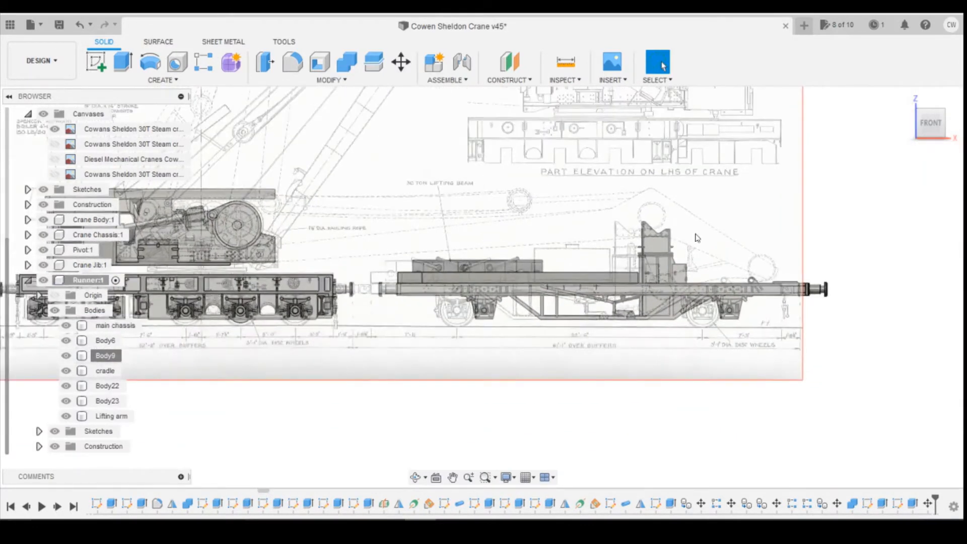
scroll(210, 223, "up", 1)
scroll(334, 308, "down", 2)
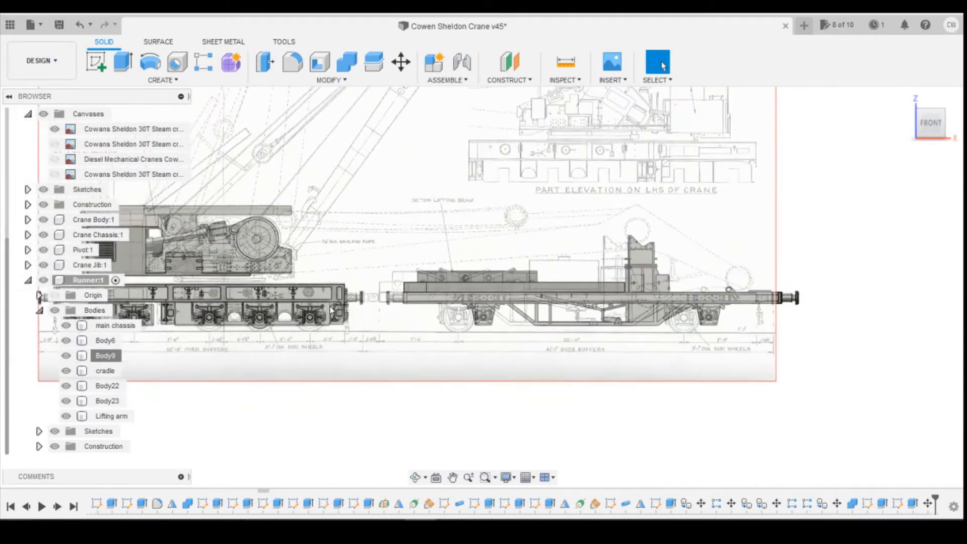
scroll(330, 309, "up", 2)
scroll(248, 270, "up", 3)
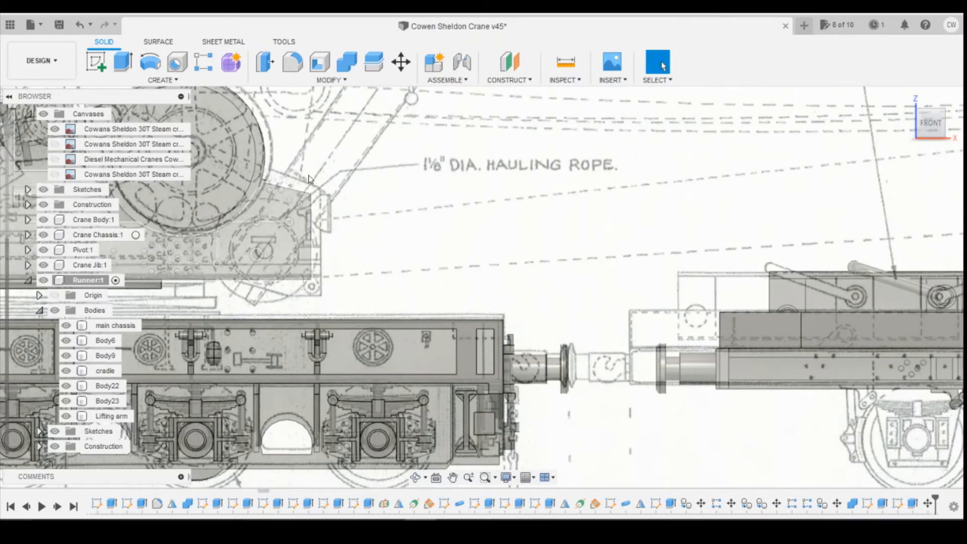
scroll(316, 214, "down", 3)
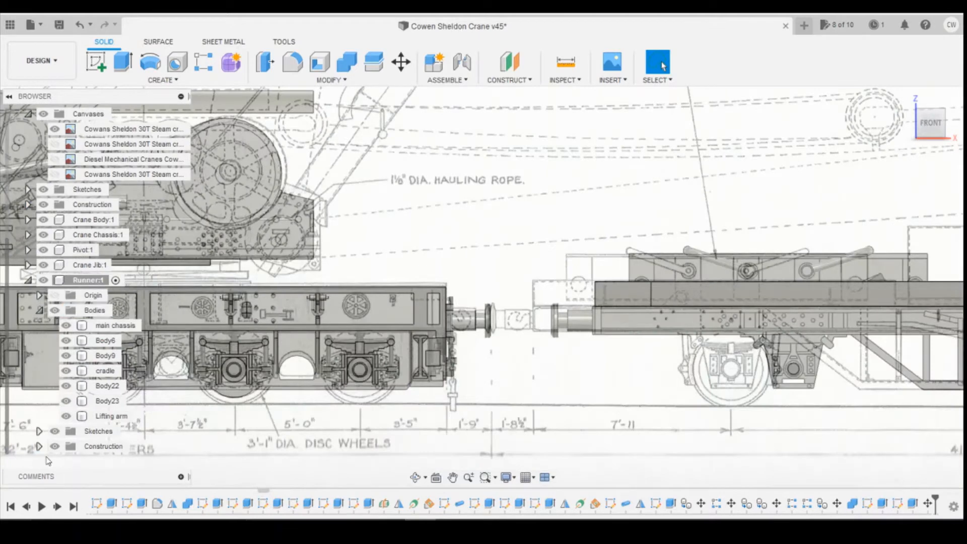
Collapse the Runner component, activate the Crane Body component and hide the side-elevation canvas
left_click(29, 279)
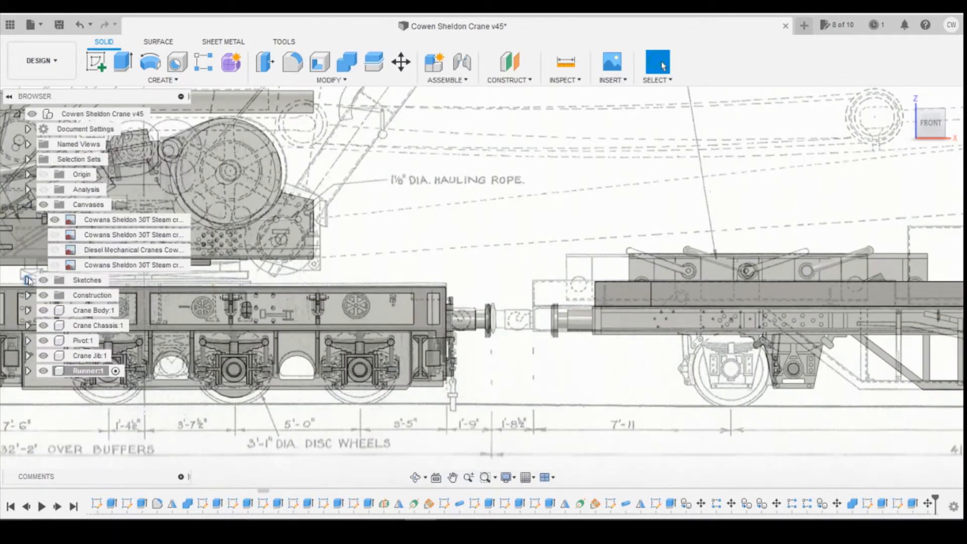
left_click(123, 311)
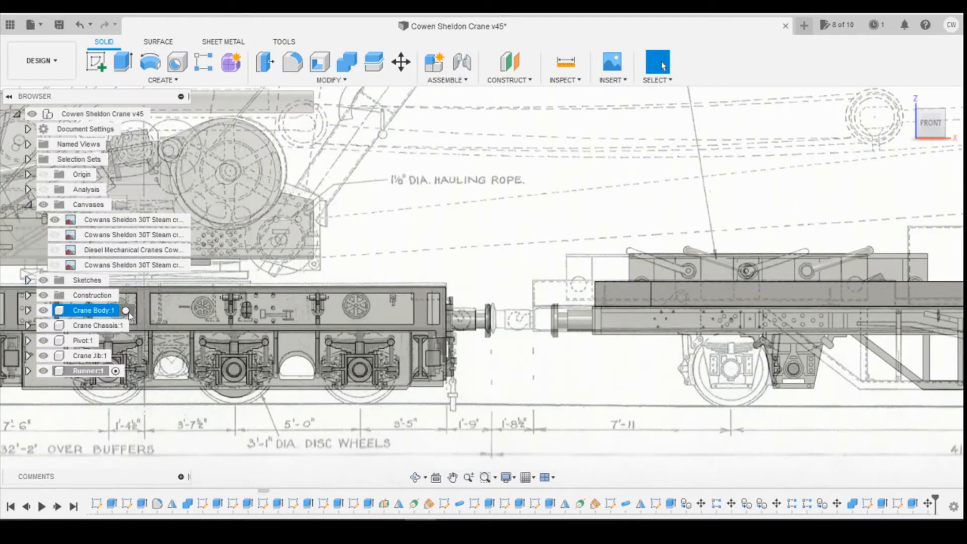
left_click_drag(932, 126, 900, 136)
scroll(538, 282, "down", 3)
scroll(520, 174, "up", 5)
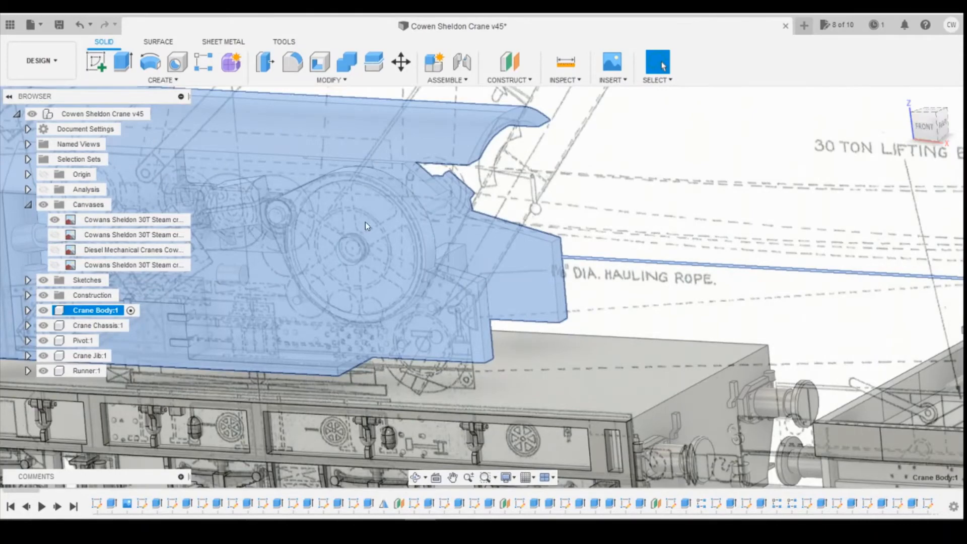
left_click_drag(926, 130, 900, 143)
scroll(716, 268, "up", 3)
scroll(648, 251, "down", 5)
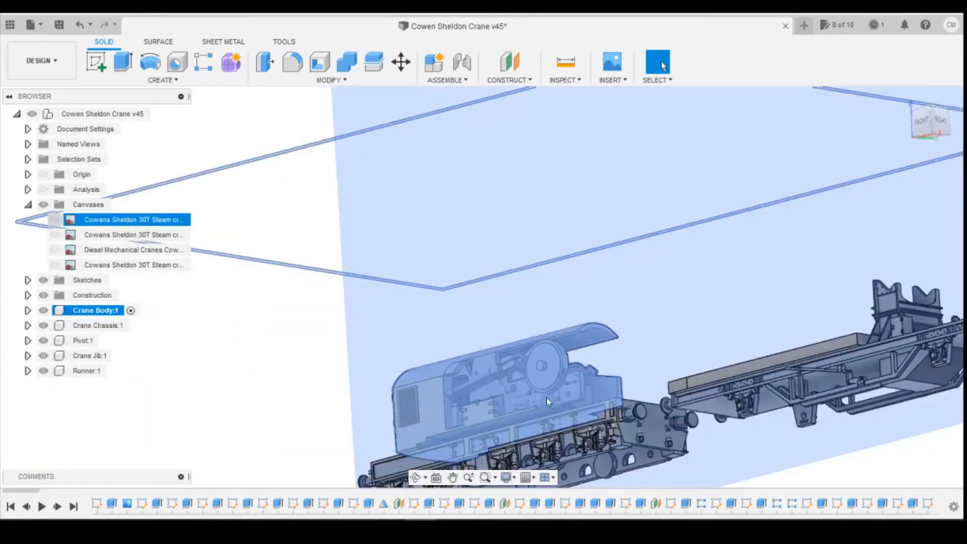
left_click(55, 220)
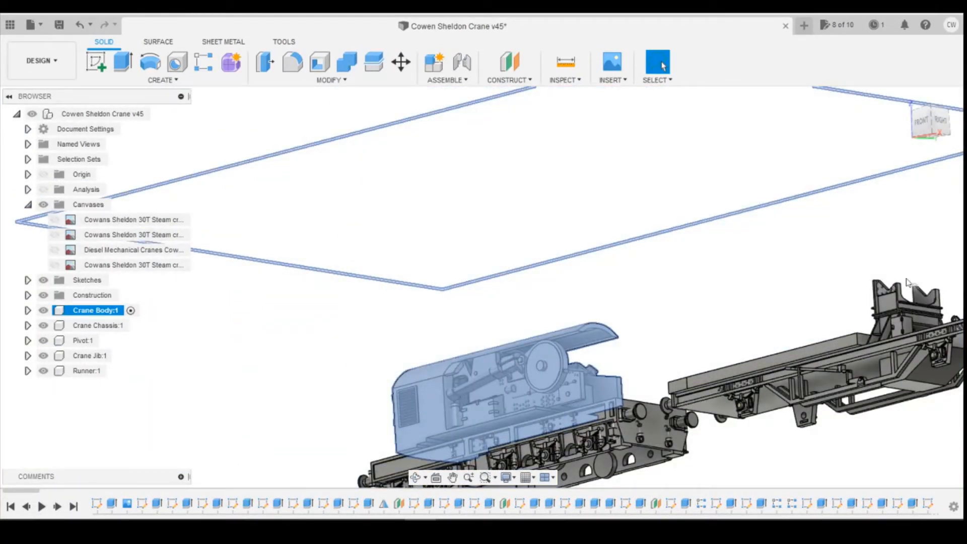
Examine the crane body, its chassis and the gap to the runner from the front and slightly above
left_click(856, 224)
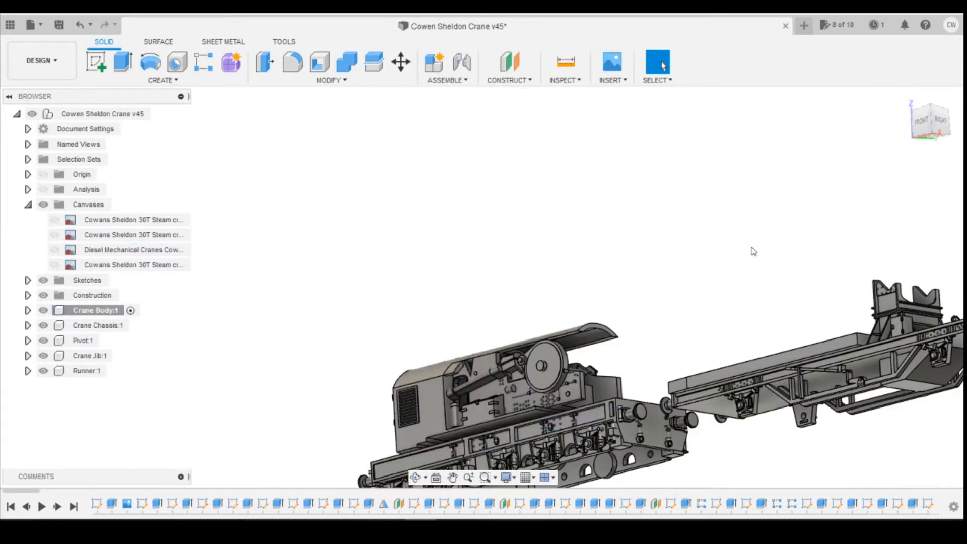
left_click(914, 469)
scroll(605, 390, "up", 4)
left_click_drag(930, 114, 927, 140)
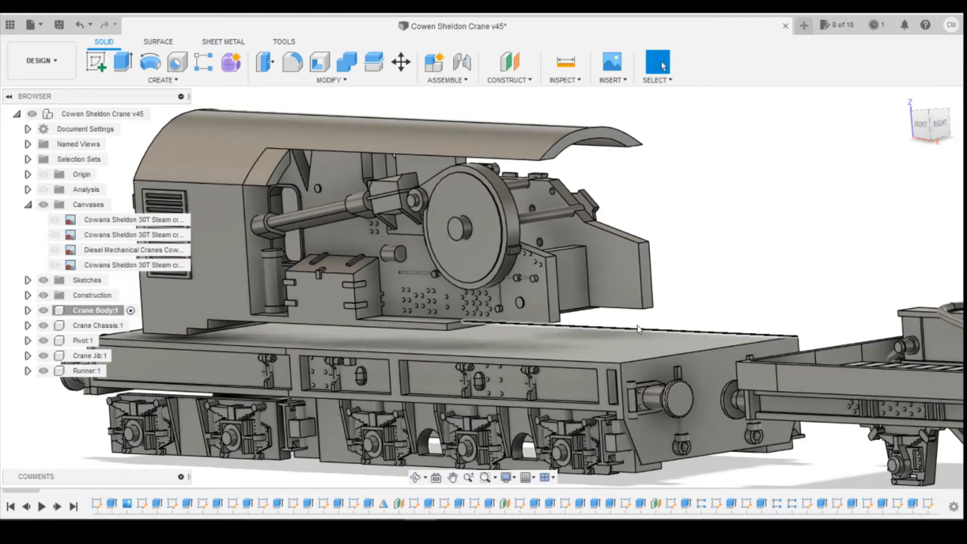
scroll(640, 325, "down", 2)
scroll(648, 331, "down", 3)
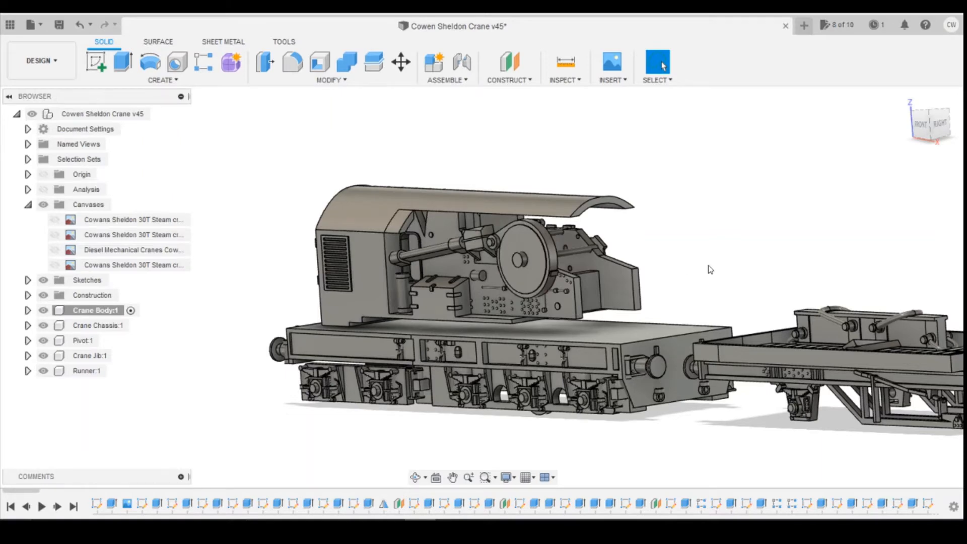
mouse_move(920, 131)
left_mouse_down()
mouse_move(921, 114)
mouse_move(920, 133)
left_mouse_up()
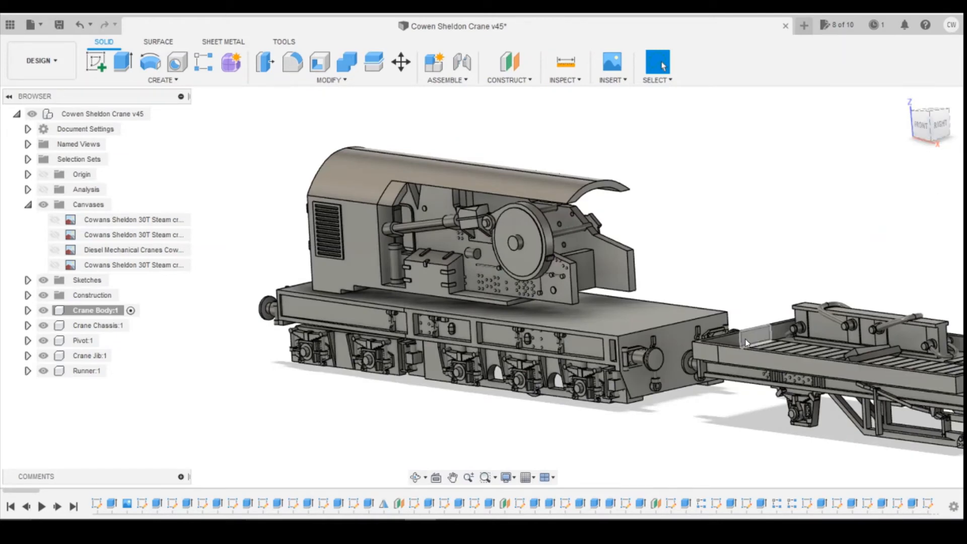
scroll(690, 310, "up", 2)
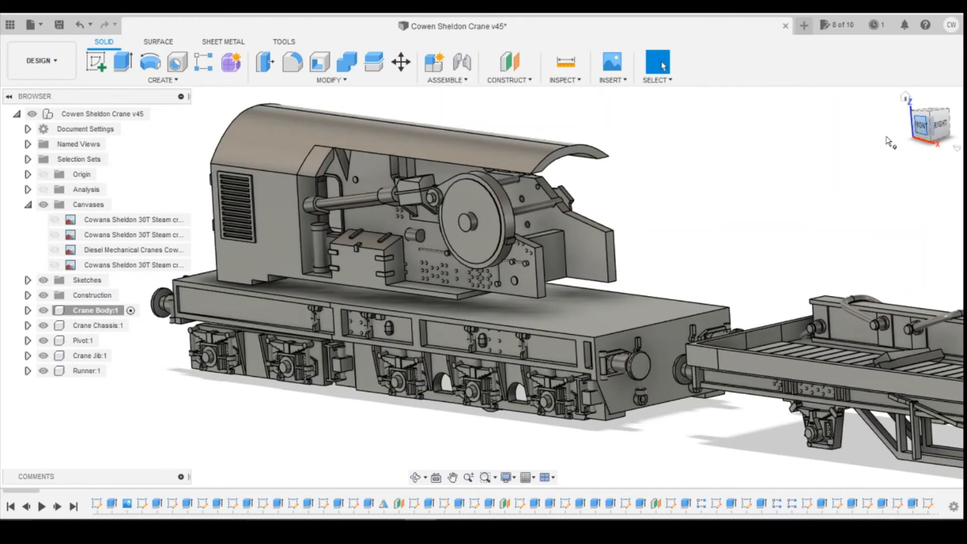
Show the side-elevation canvas in front view and check the crane body's lower front end in the yellow crane reference photo
left_click(921, 126)
left_click(55, 219)
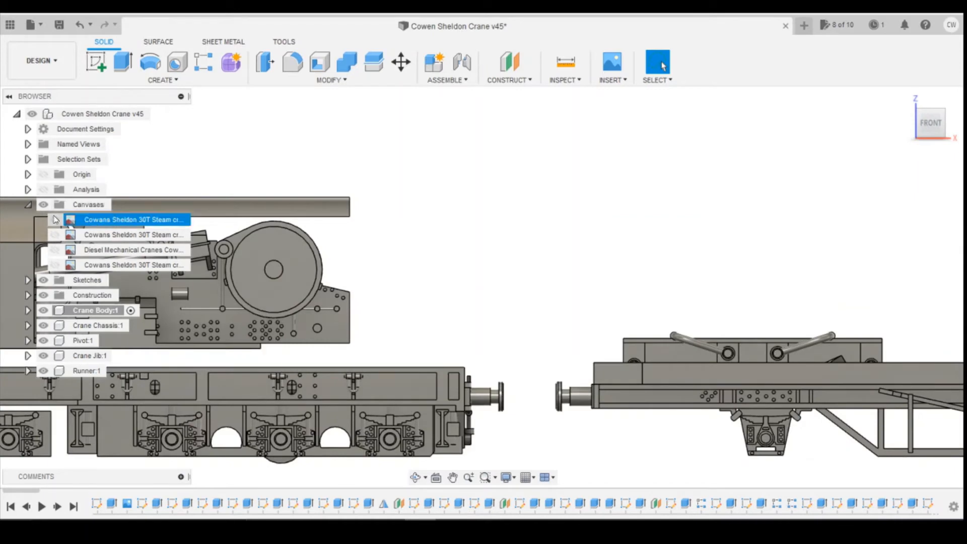
left_click(55, 219)
scroll(321, 388, "up", 3)
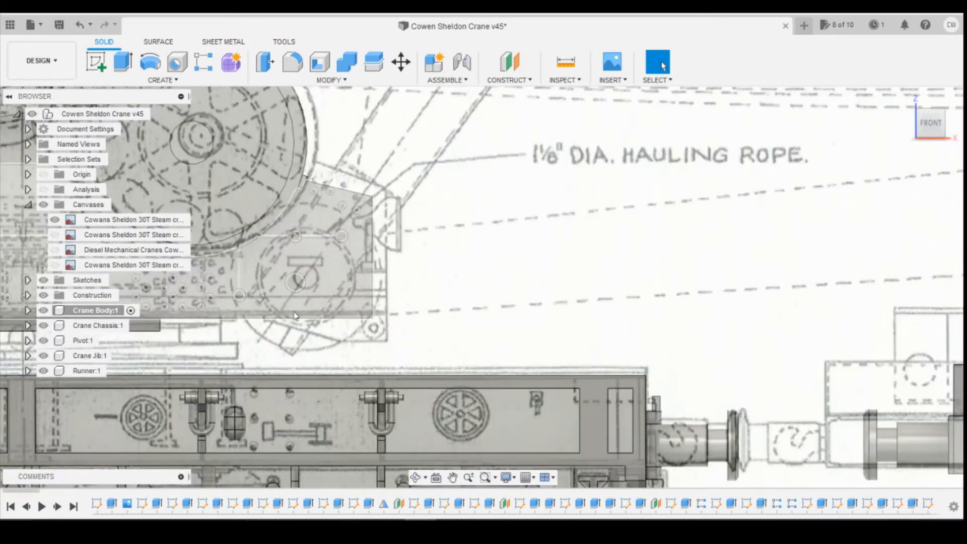
left_click(96, 61)
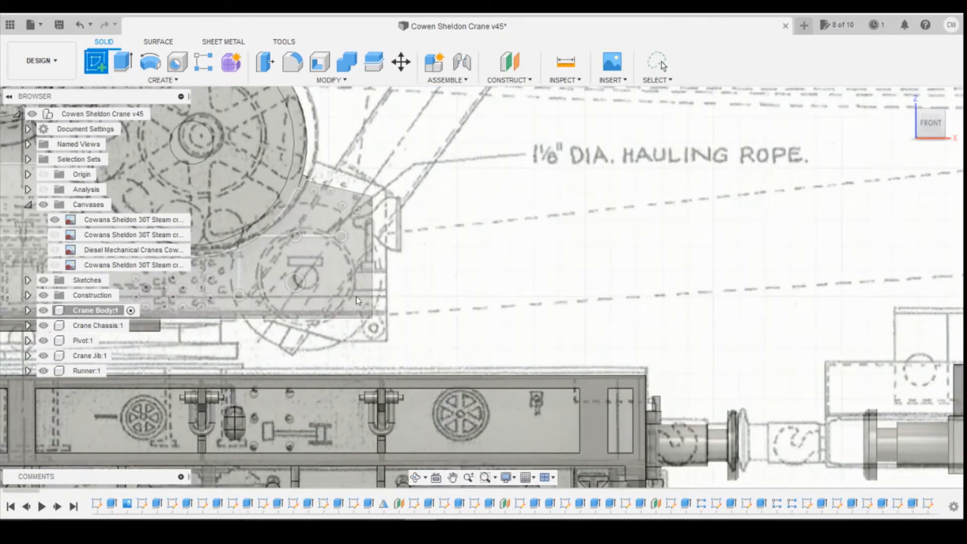
mouse_move(500, 517)
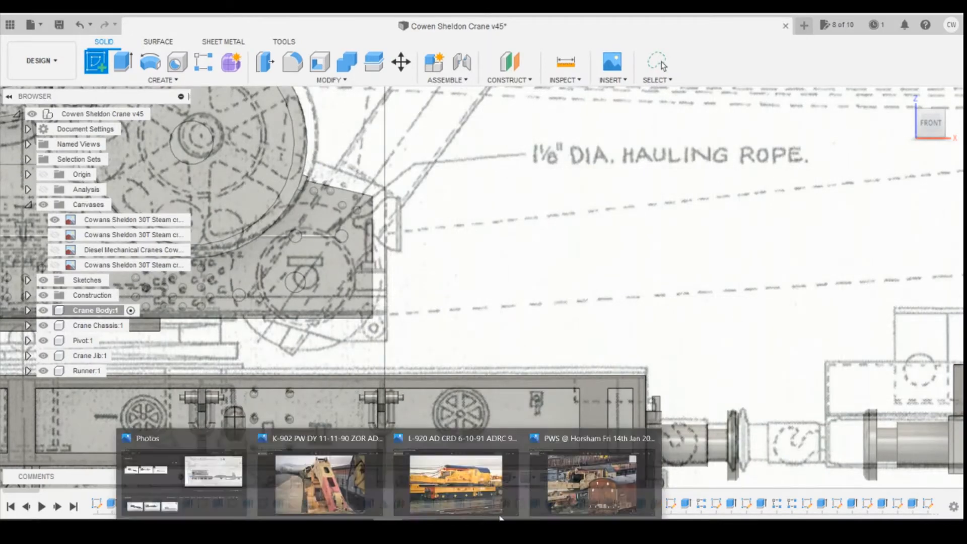
left_click(496, 494)
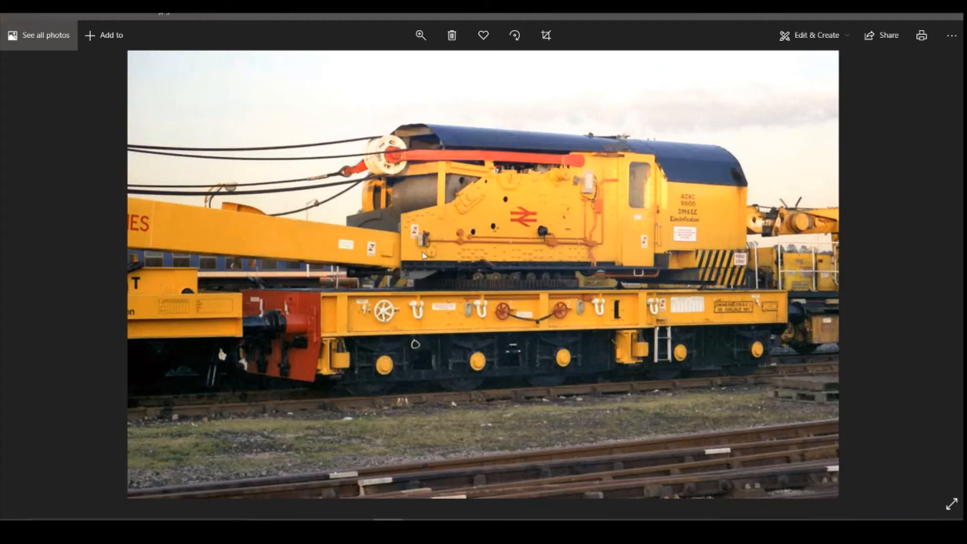
left_click(418, 519)
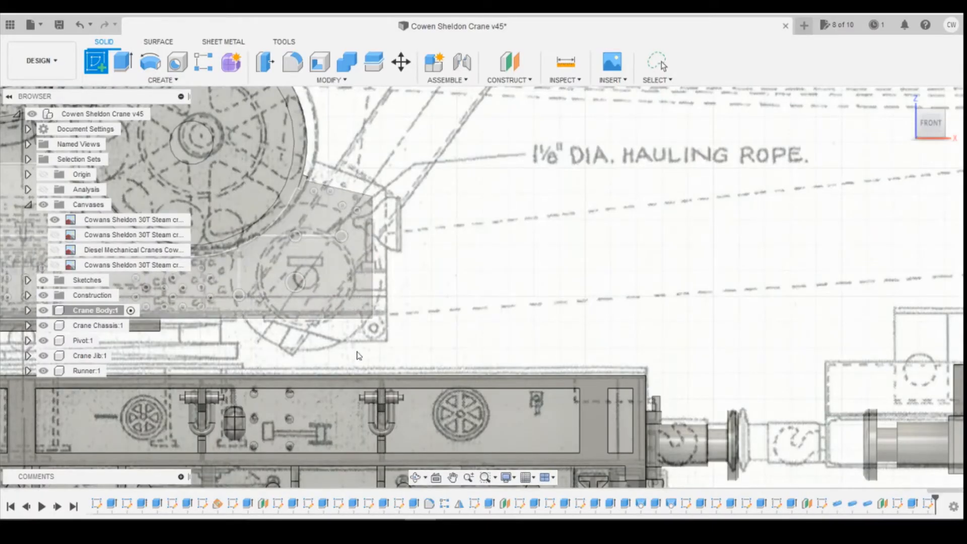
Start a sketch on the crane body's side plate and draw a 0.9 mm vertical line down from its lower front corner
left_click(112, 61)
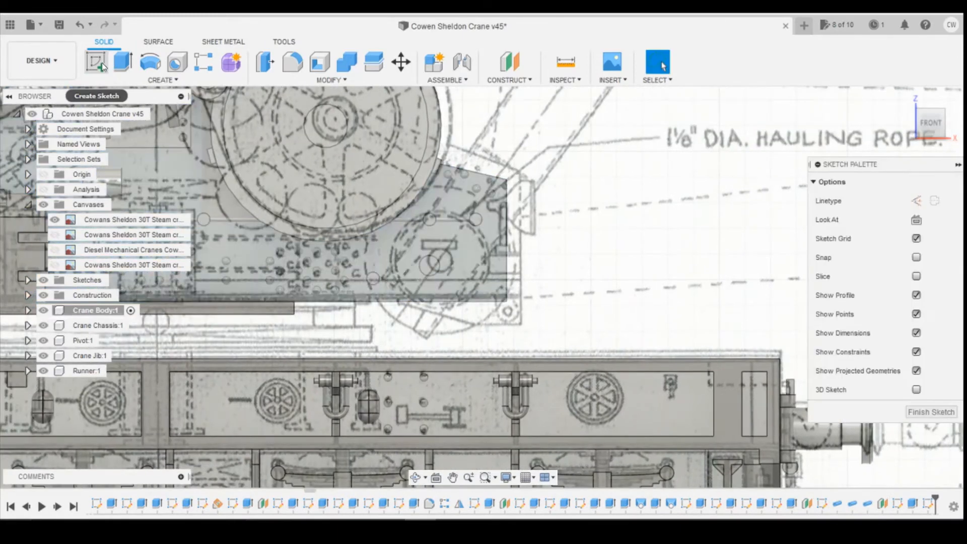
left_click(507, 311)
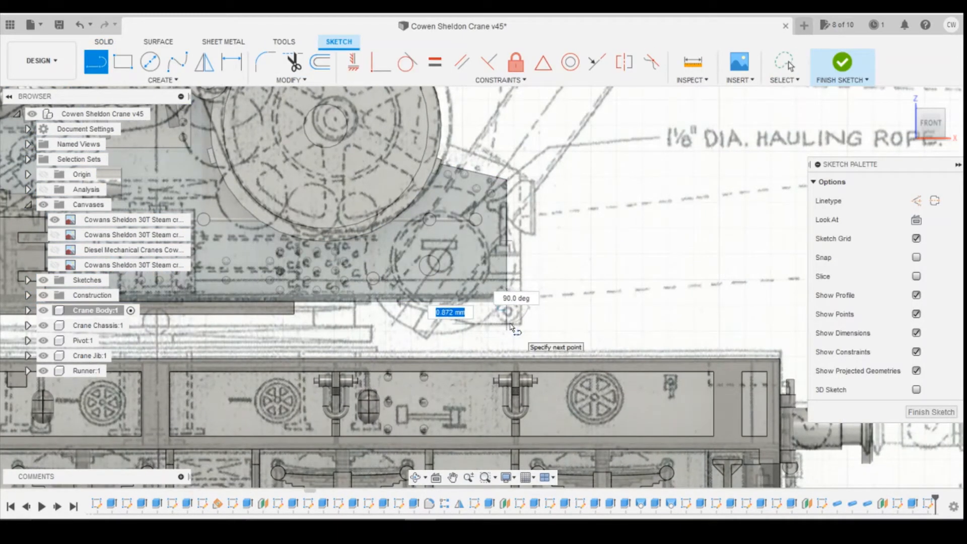
key("BackSpace")
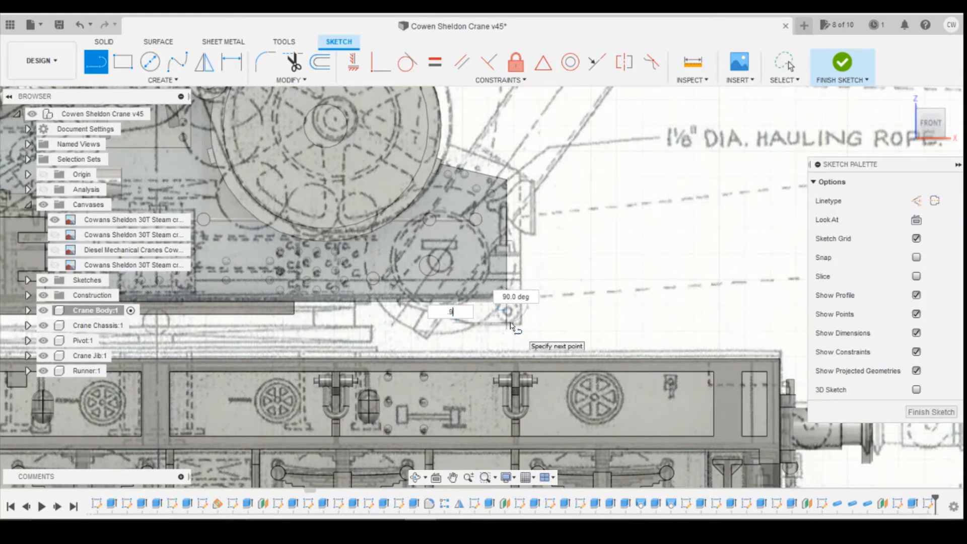
type(".9")
key("Tab")
key("Return")
key("Escape")
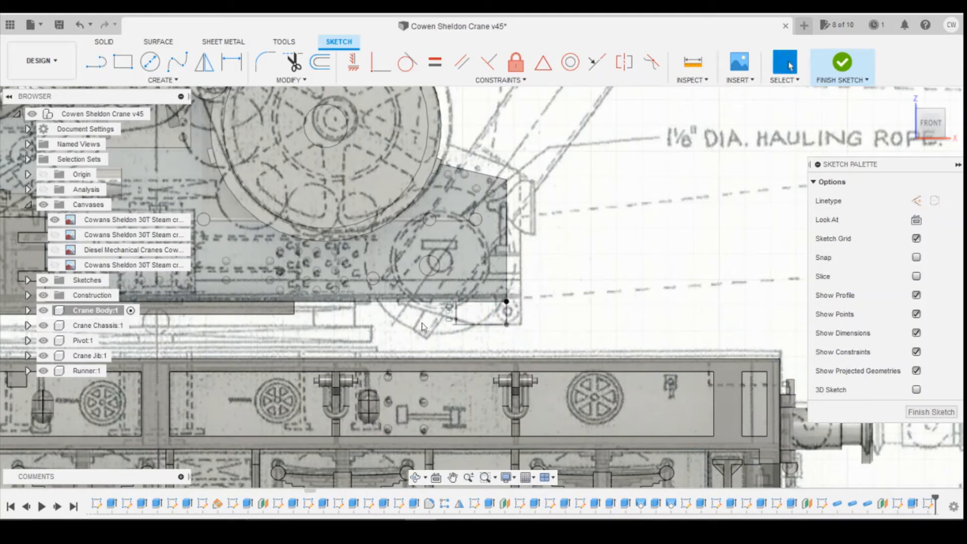
Close the profile below the plate, about 5.6 mm wide, with a line sloping down from its lower edge and a horizontal bottom line
key("l")
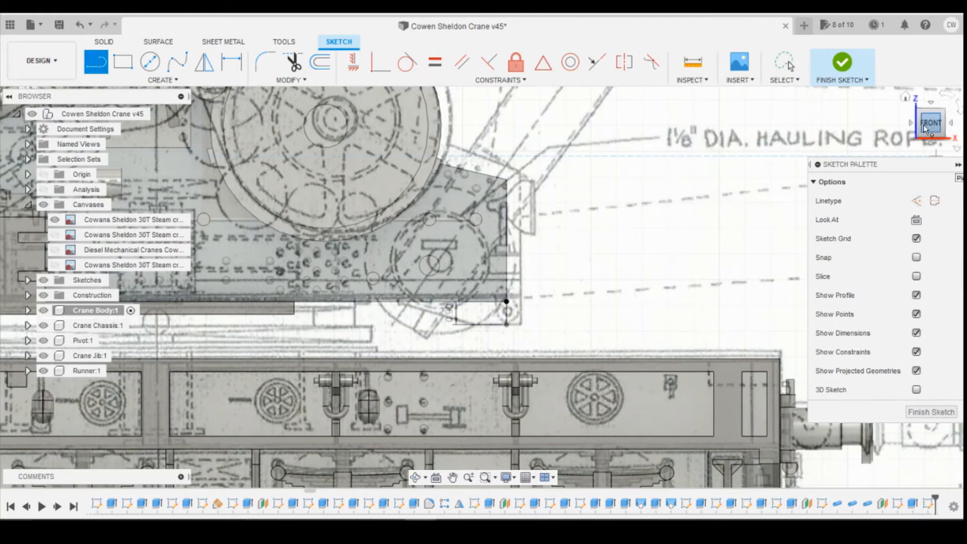
left_click(907, 112)
left_click(926, 124)
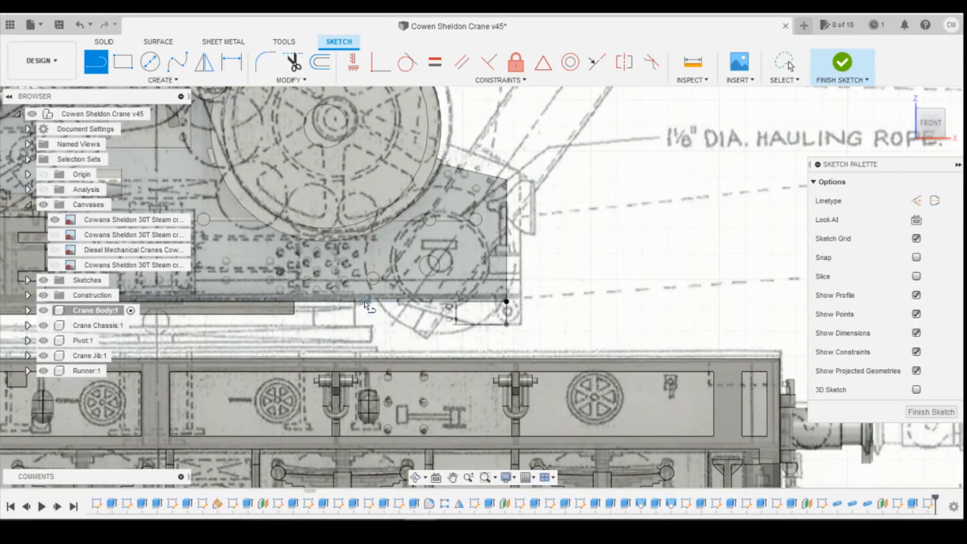
left_click(366, 305)
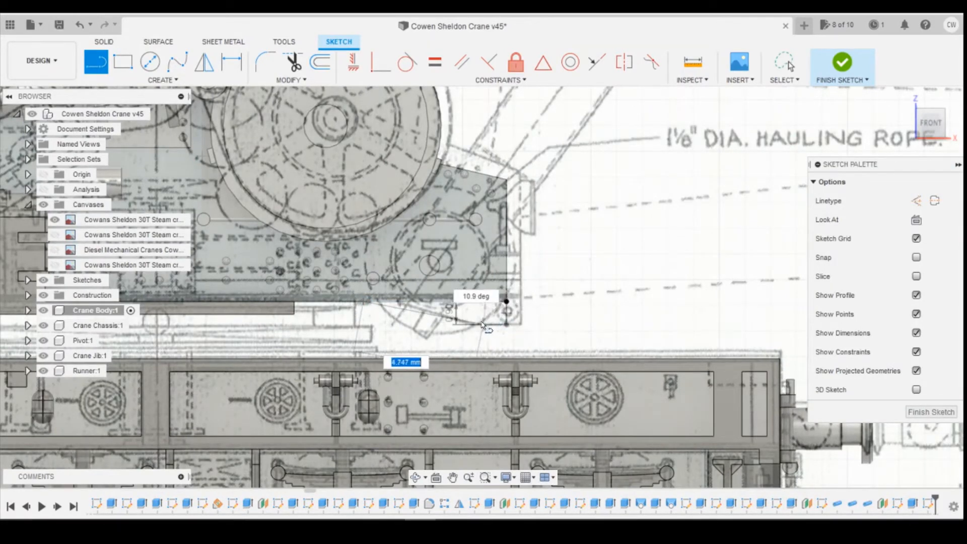
left_click(444, 326)
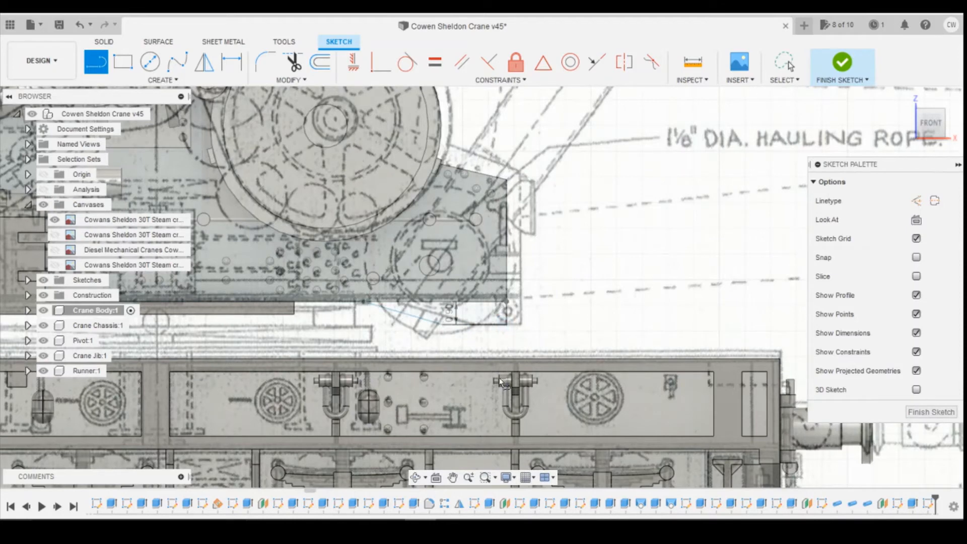
Dimension the angle between the sloping and bottom lines and the distance between the profile's two upper corners
key("d")
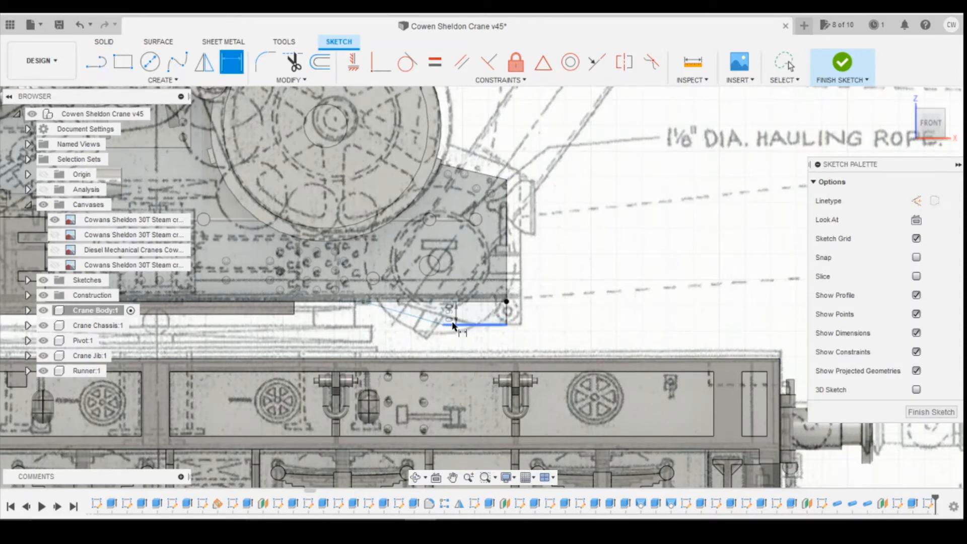
left_click(452, 325)
left_click(429, 320)
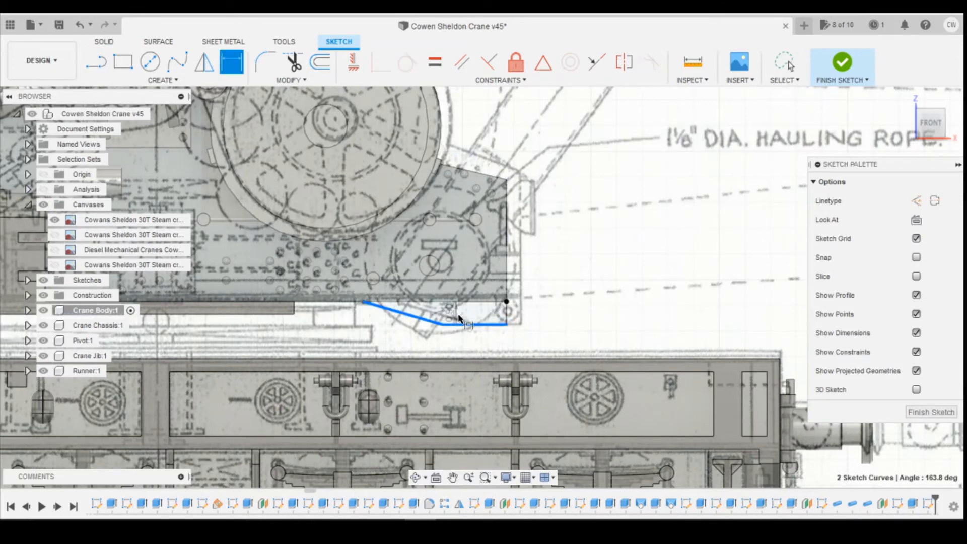
left_click(463, 316)
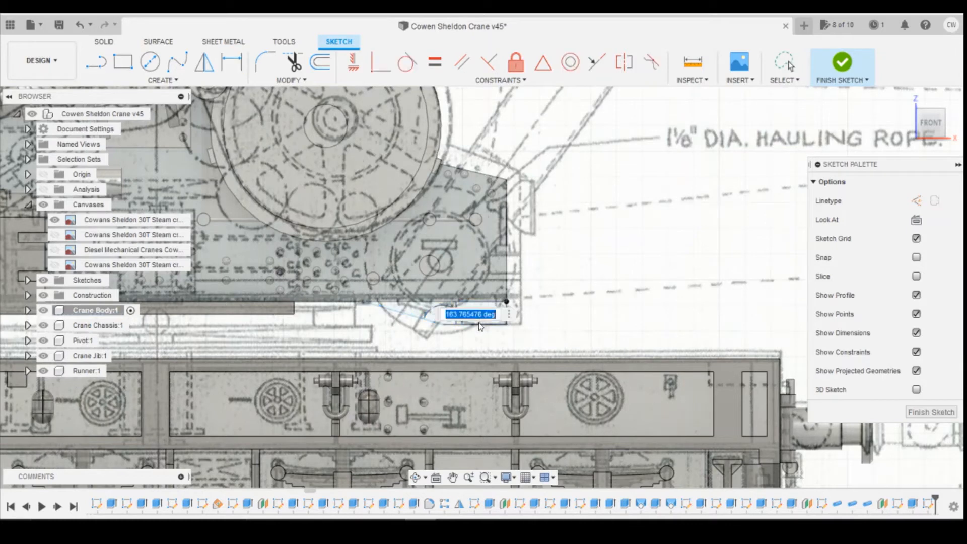
key("Return")
left_click(363, 301)
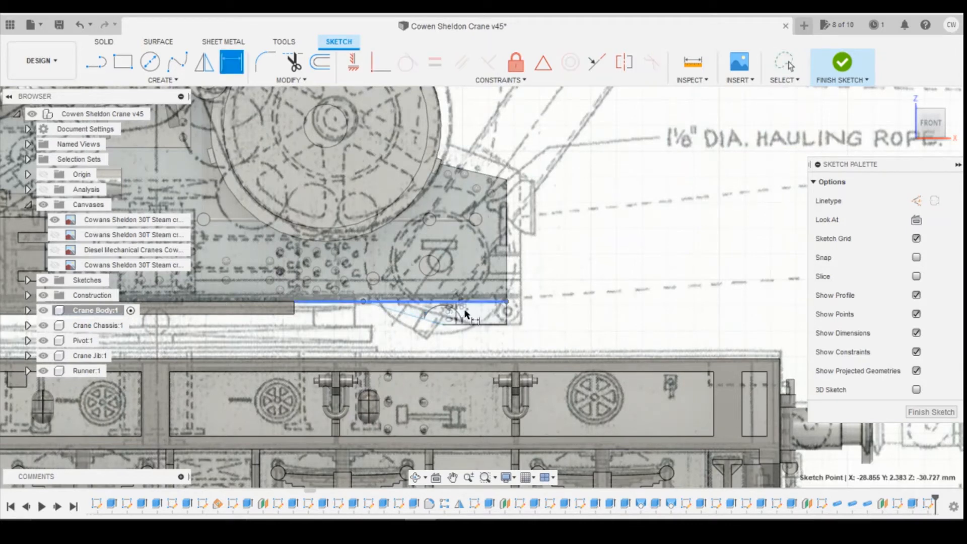
left_click(505, 300)
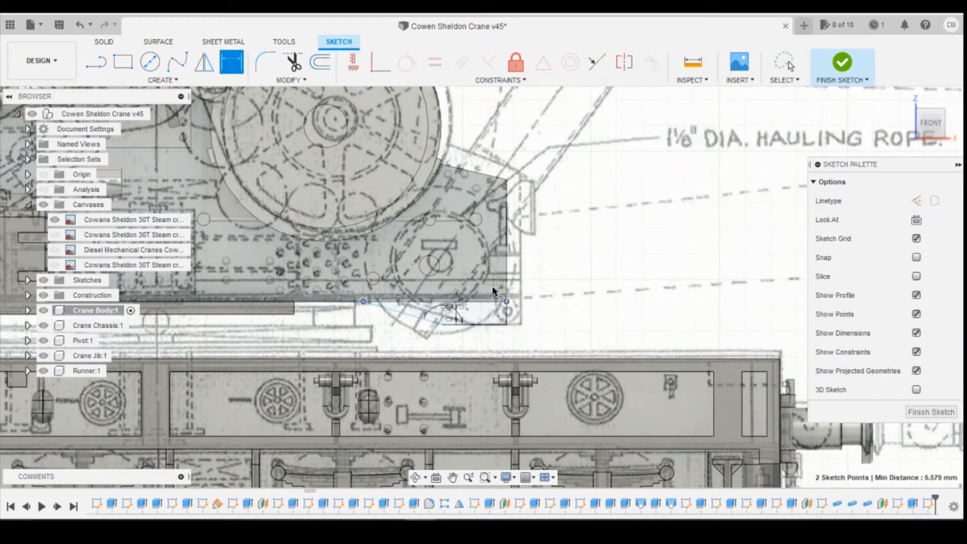
left_click(493, 285)
key("Return")
key("d")
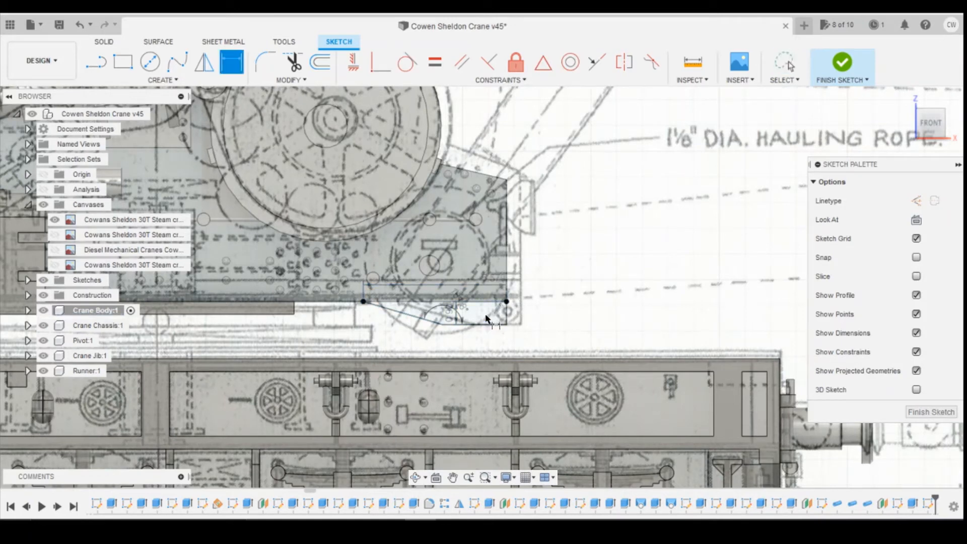
key("Escape")
Extrude the profile -10 mm across to the opposite side plate and join it to the crane body
left_click(479, 317)
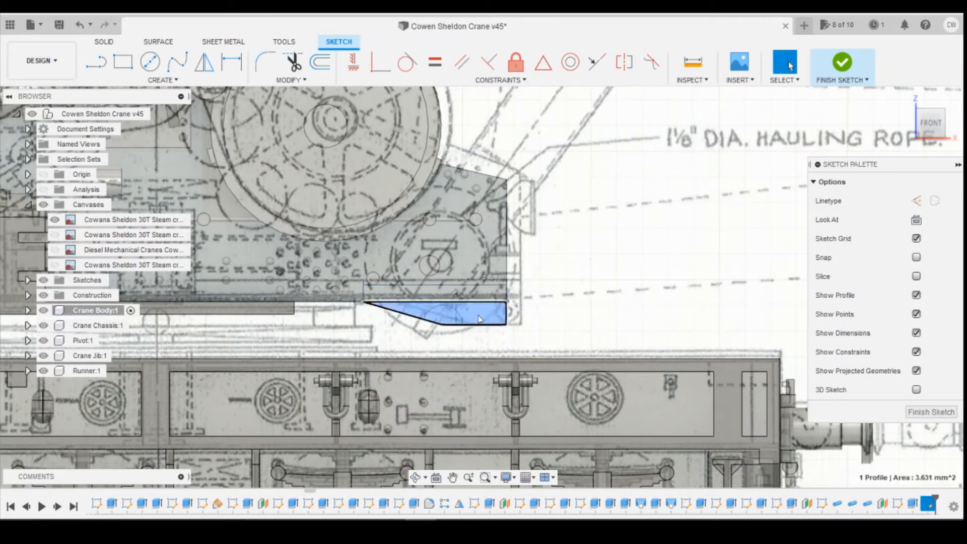
right_click(479, 318)
left_click(463, 369)
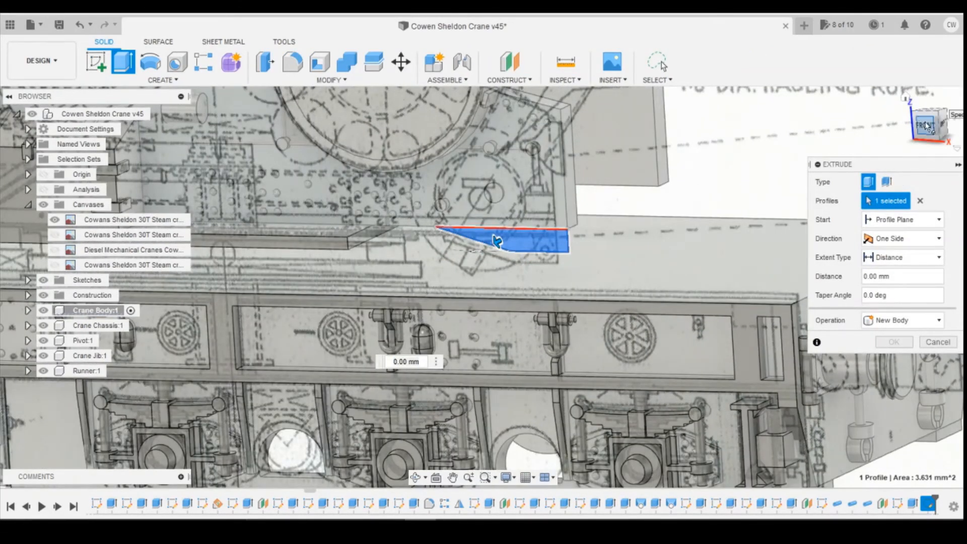
left_click_drag(928, 127, 913, 112)
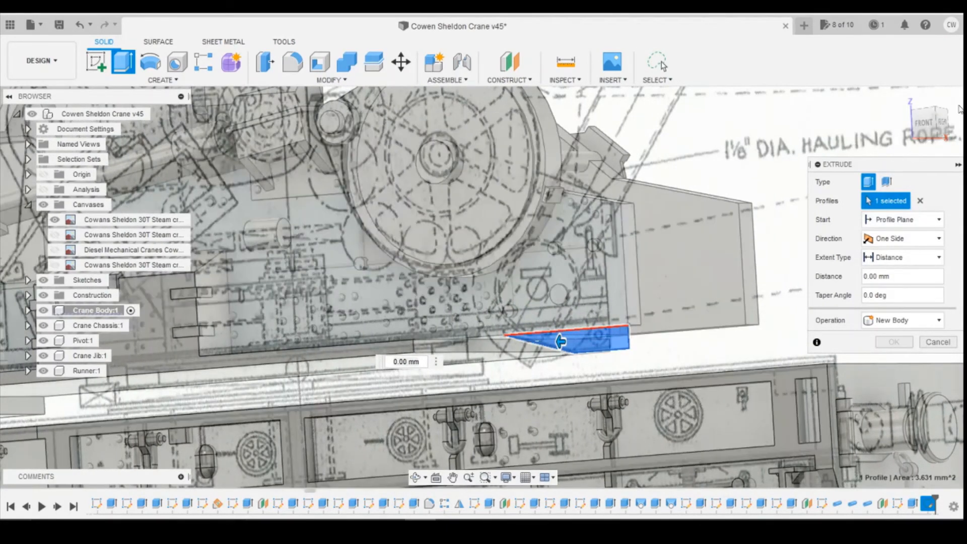
left_click_drag(941, 123, 451, 218)
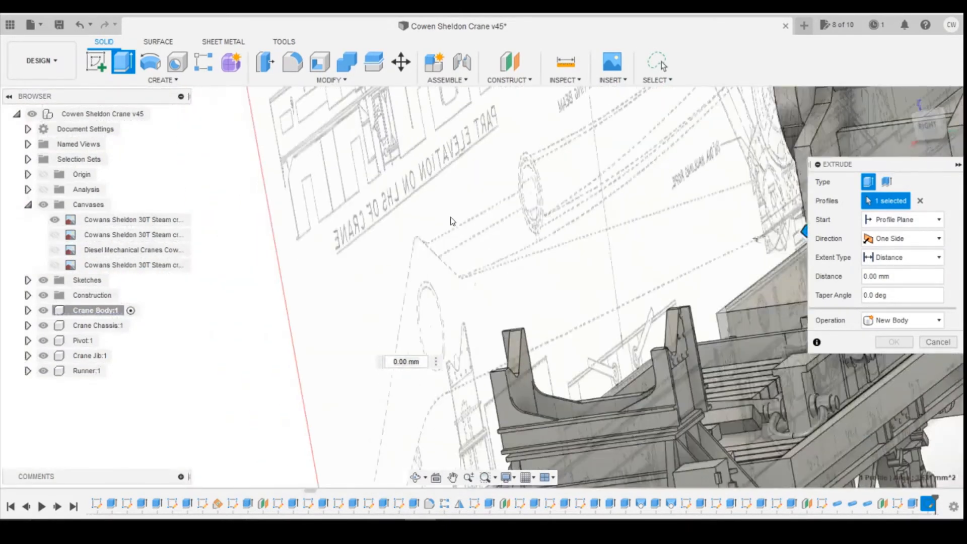
scroll(428, 233, "down", 1)
scroll(428, 232, "up", 10)
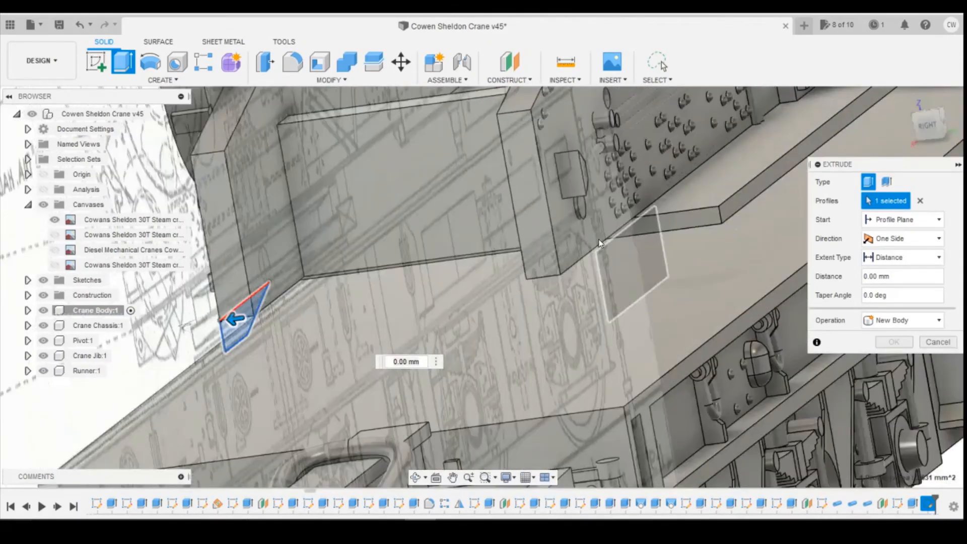
left_click(578, 242)
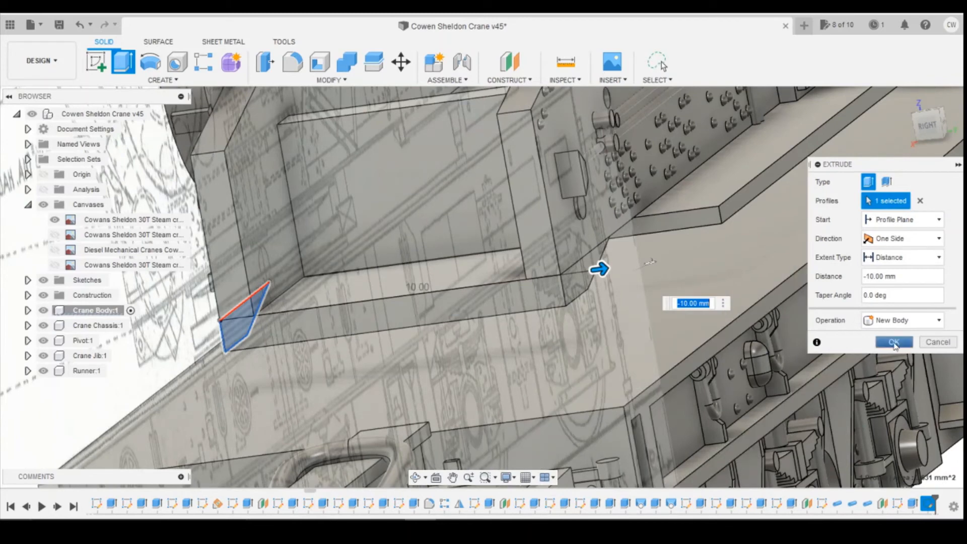
left_click(902, 321)
left_click(891, 336)
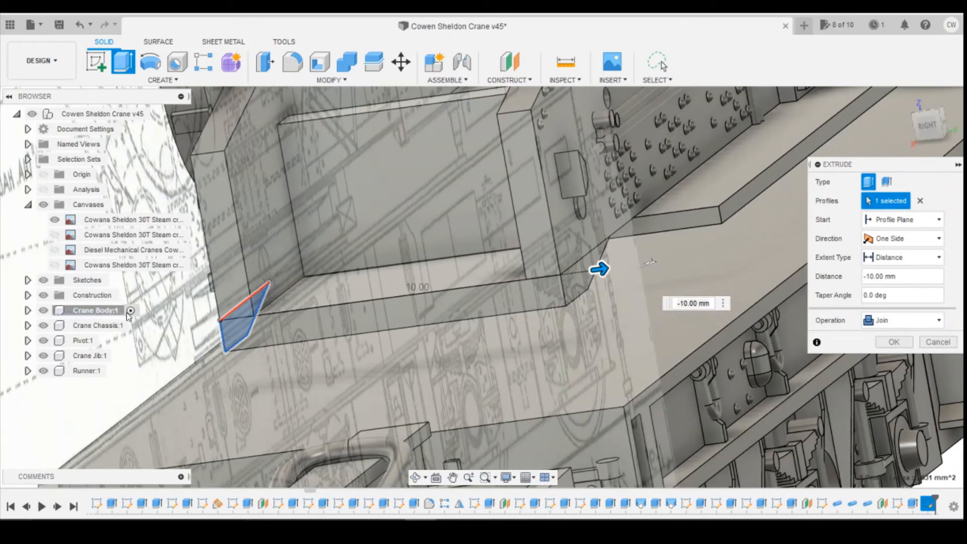
left_click(893, 342)
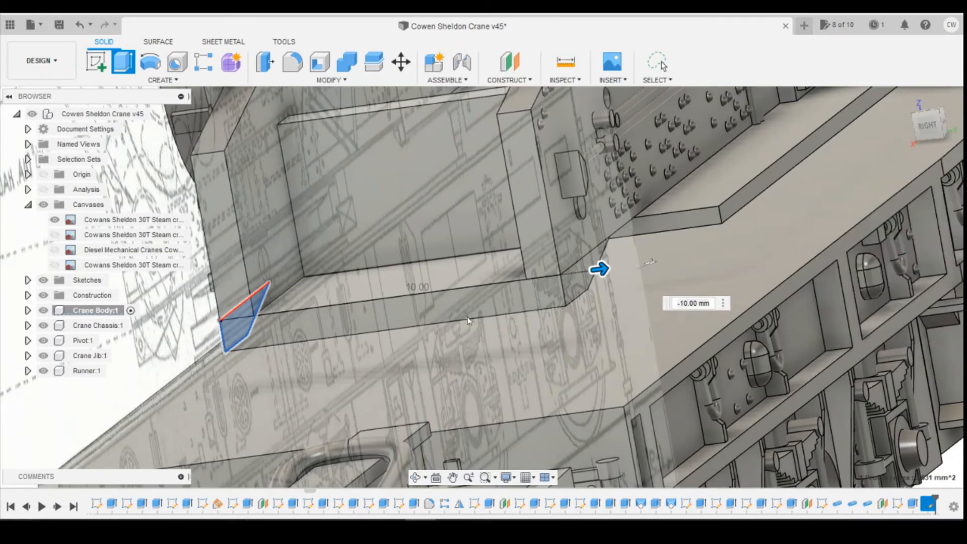
key("Escape")
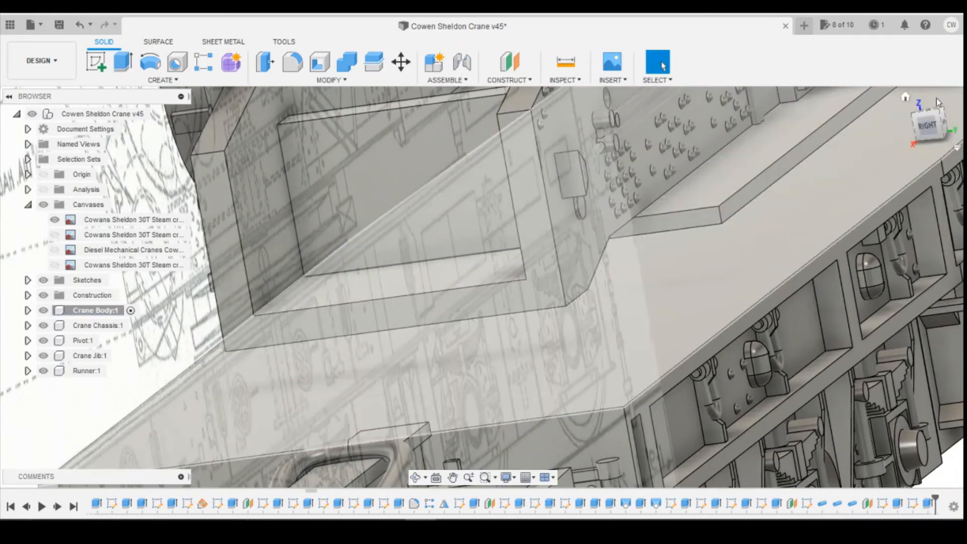
left_click_drag(932, 125, 960, 118)
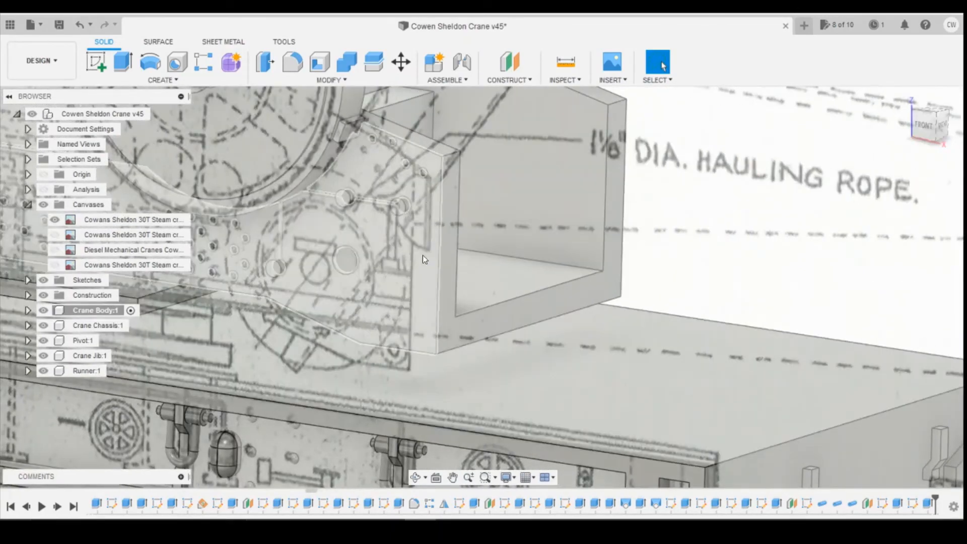
Edit the visible side-elevation canvas to shift it horizontally with a Y distance of 5 mm, aligning its runner wagon with the modelled wagon
left_click(929, 124)
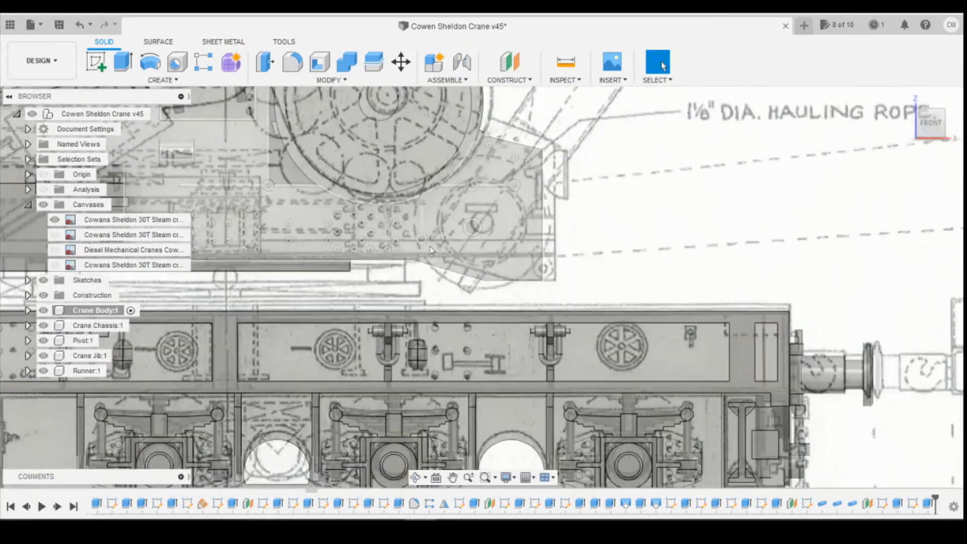
scroll(655, 333, "down", 3)
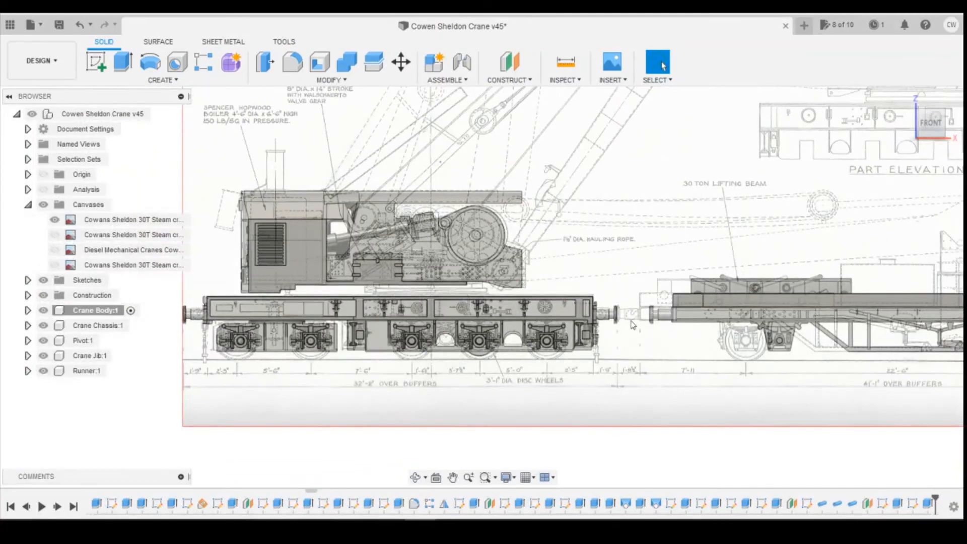
scroll(633, 325, "down", 2)
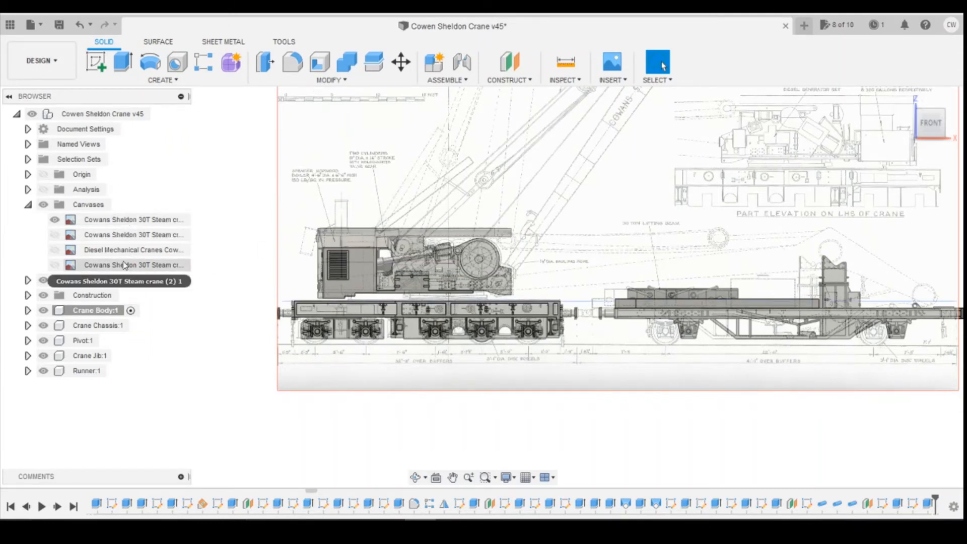
right_click(108, 220)
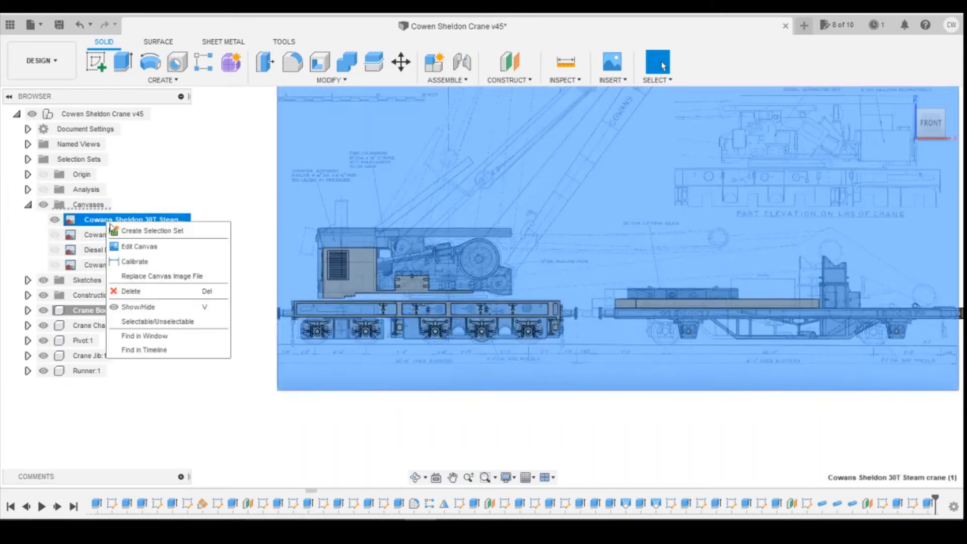
left_click(140, 246)
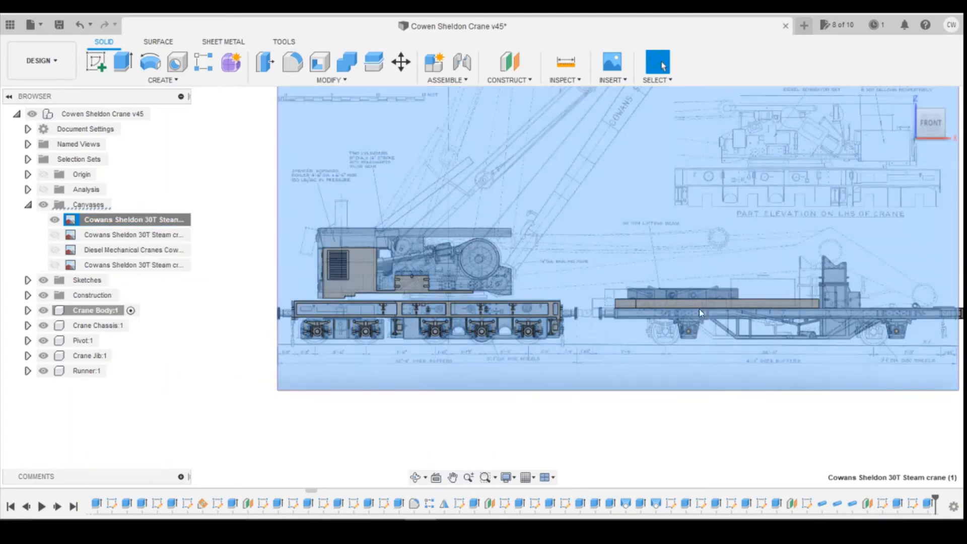
scroll(568, 188, "up", 2)
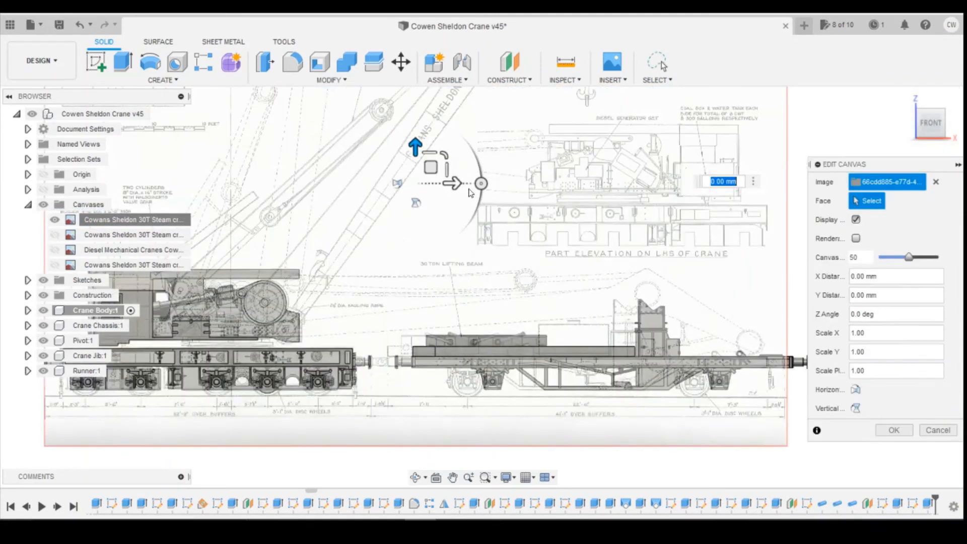
left_click_drag(454, 188, 457, 190)
left_click_drag(463, 190, 479, 190)
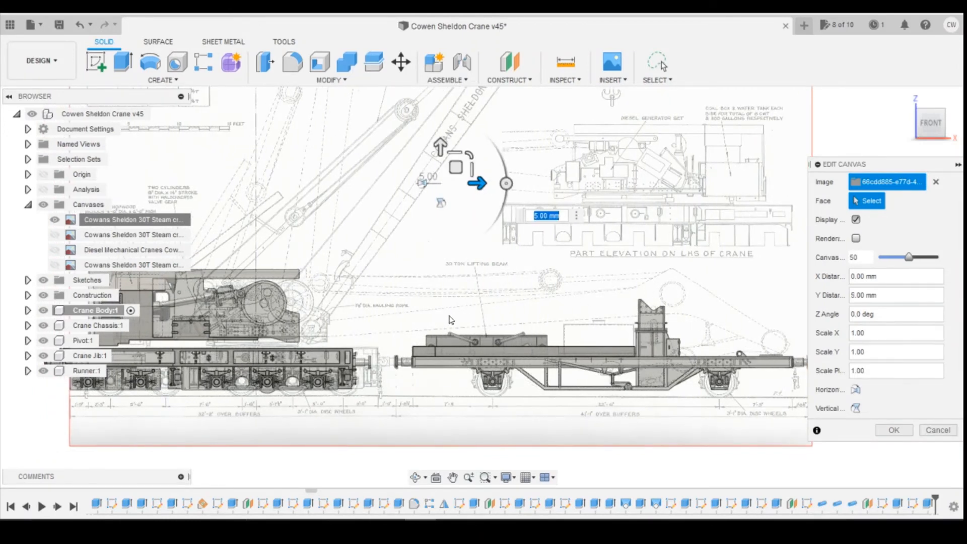
scroll(311, 341, "up", 3)
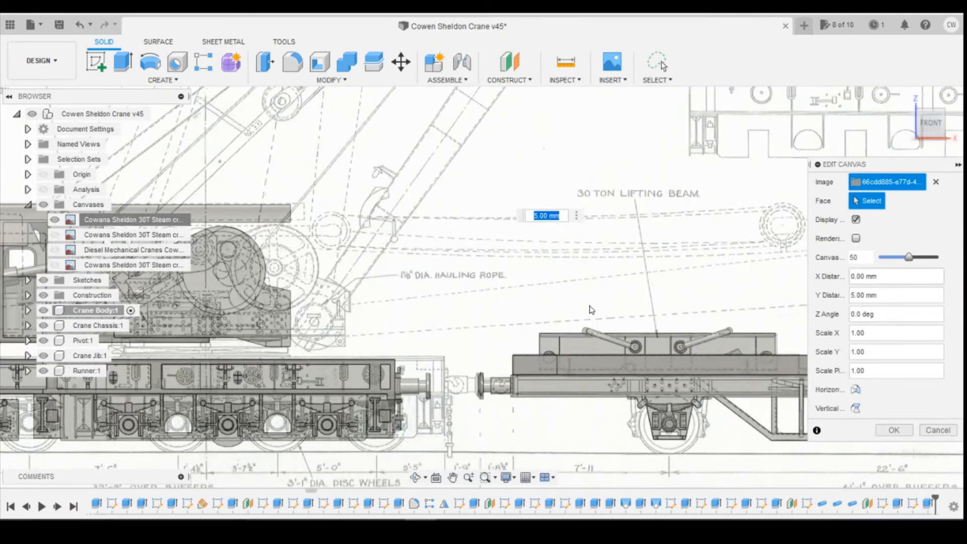
scroll(655, 317, "down", 2)
scroll(774, 309, "down", 2)
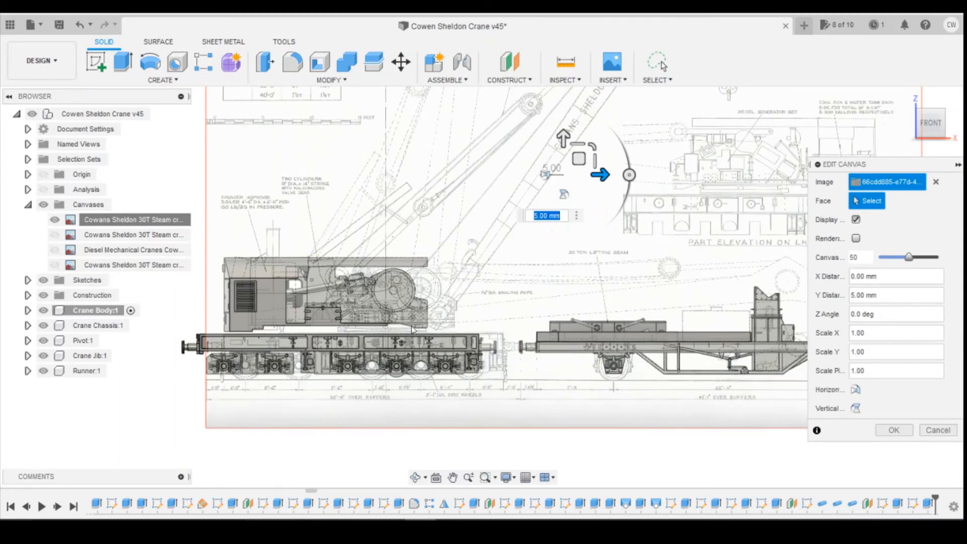
left_click(892, 430)
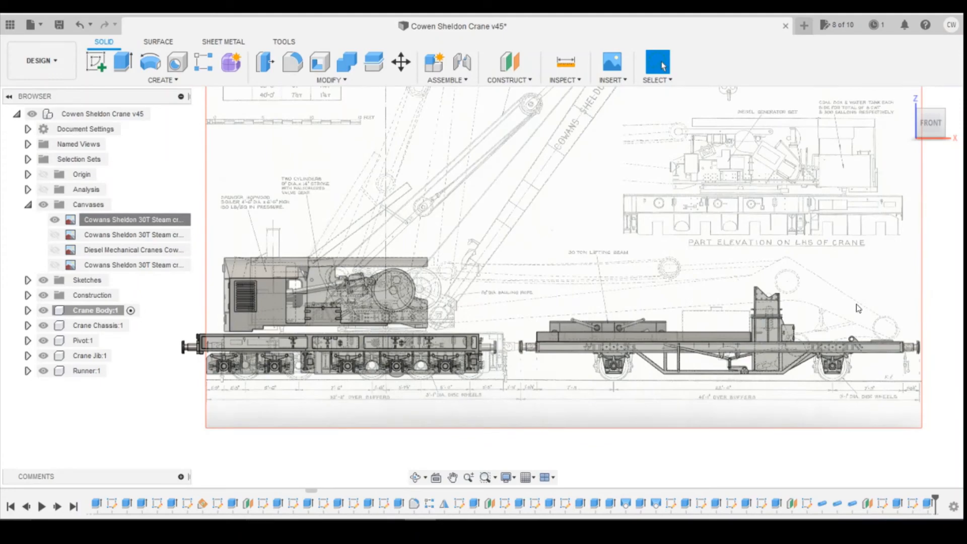
Hide the side-elevation canvas and review the crane body's front end together with the whole crane and runner wagon
left_click(940, 120)
scroll(429, 279, "up", 5)
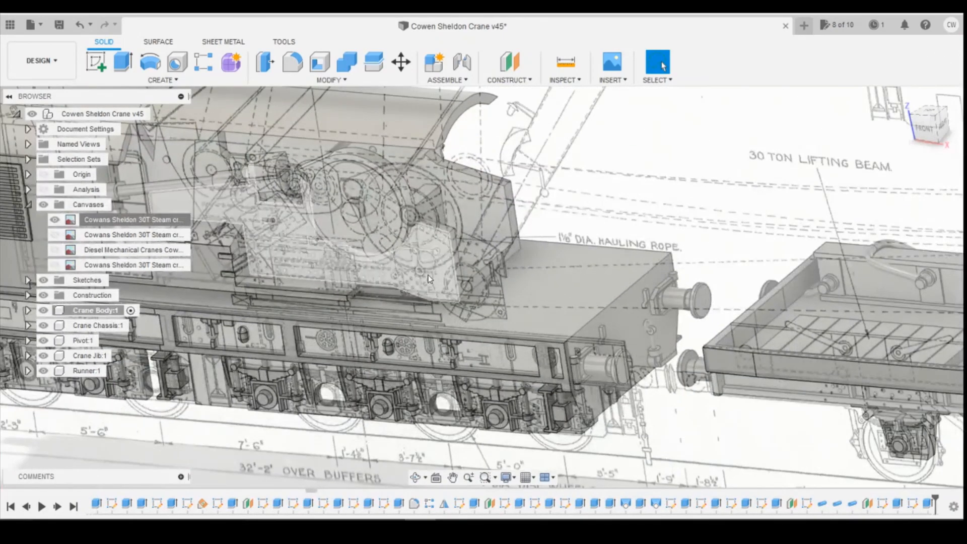
scroll(419, 271, "up", 3)
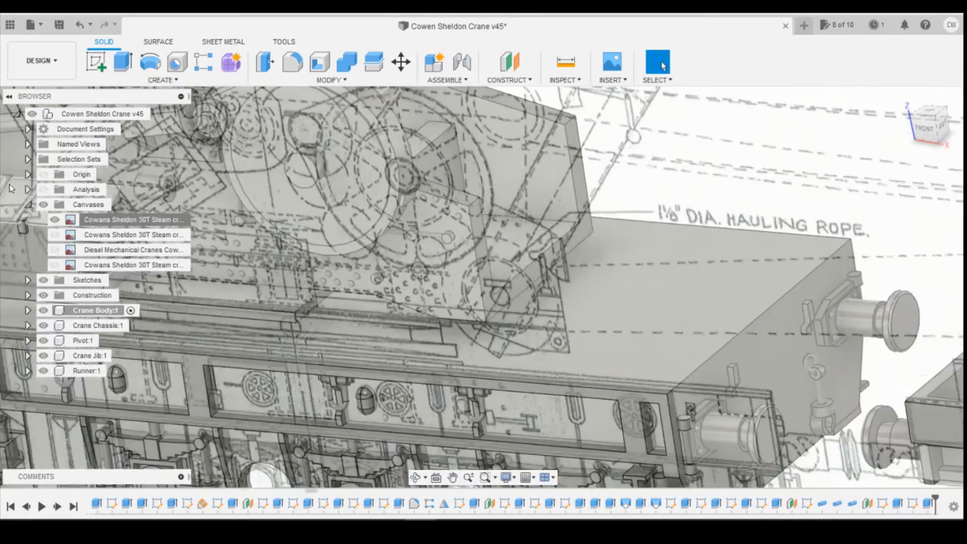
left_click(54, 219)
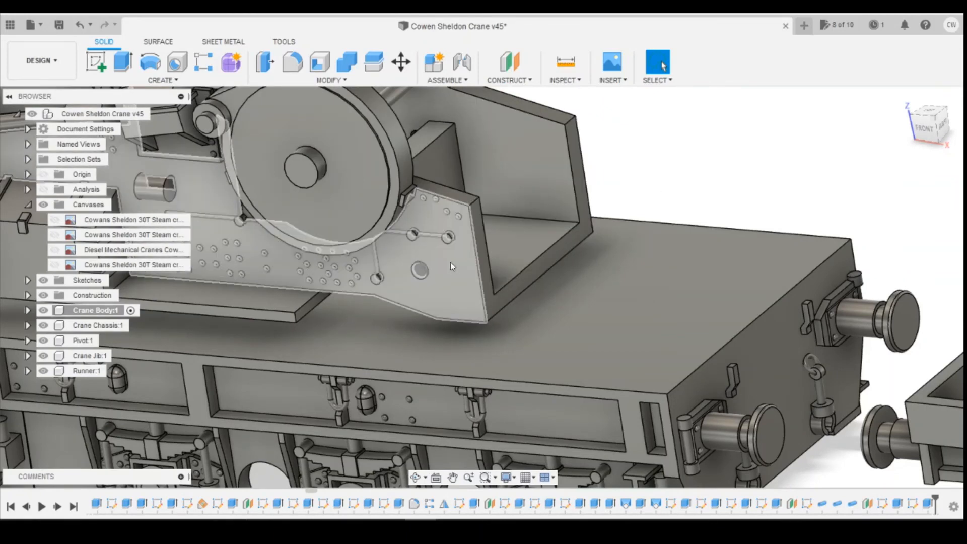
scroll(351, 251, "down", 5)
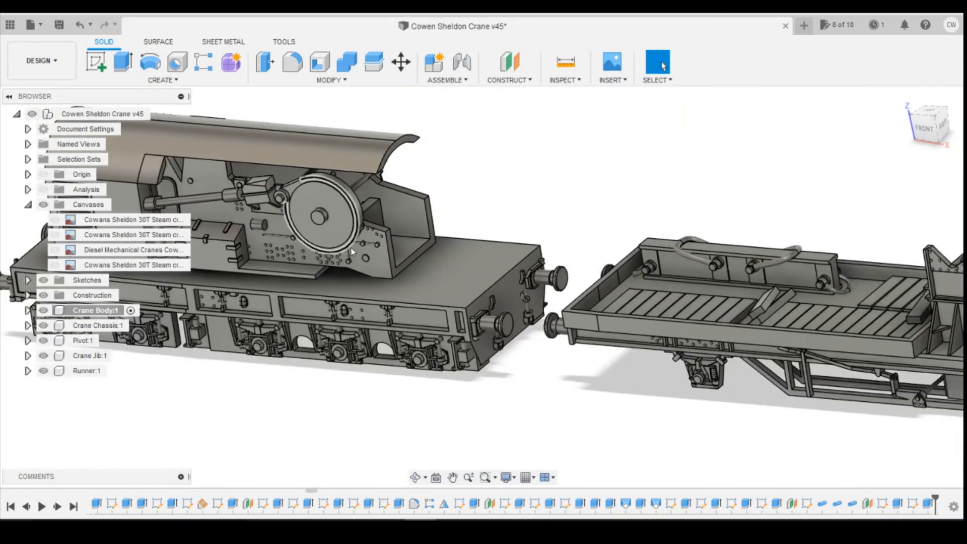
scroll(477, 240, "up", 2)
scroll(470, 240, "down", 2)
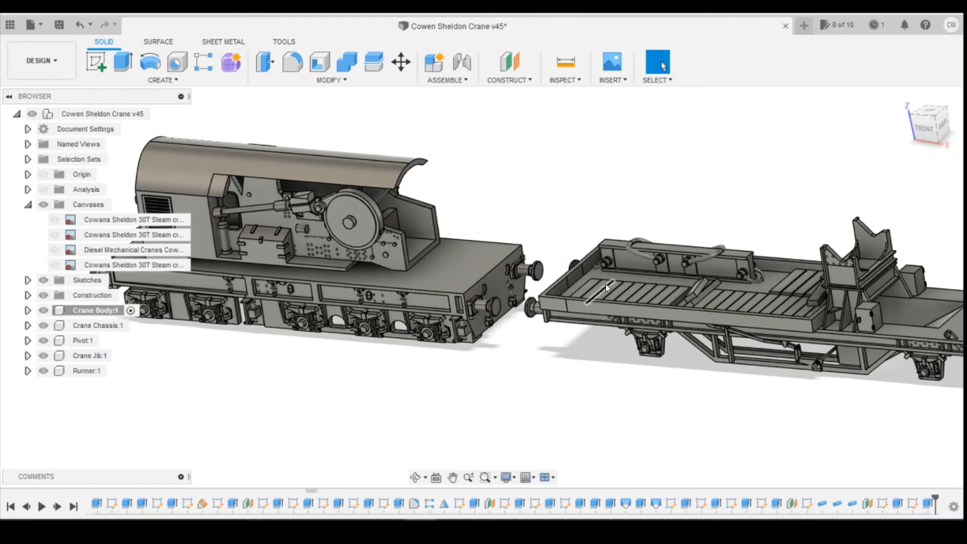
scroll(605, 286, "down", 4)
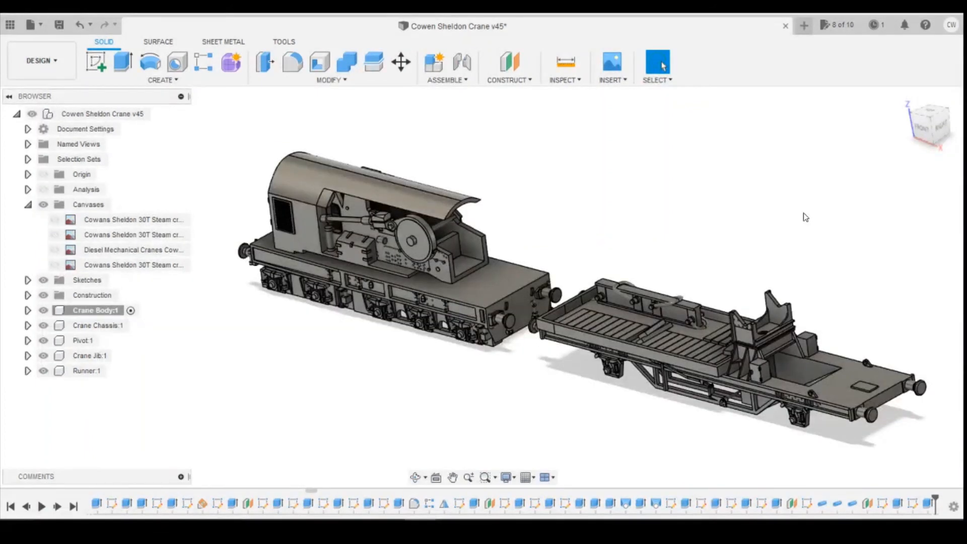